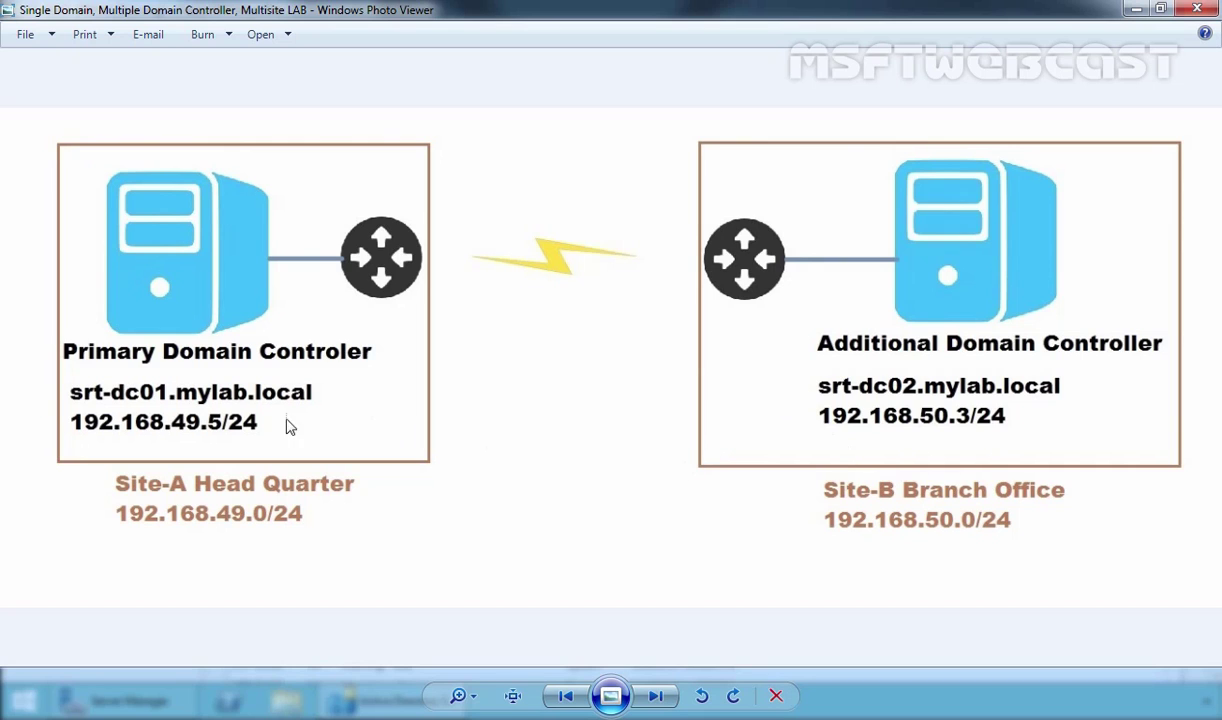
- Switch from the lab diagram to the SRT-DC02 virtual machine to work in Sites and Services
key(alt+Tab)
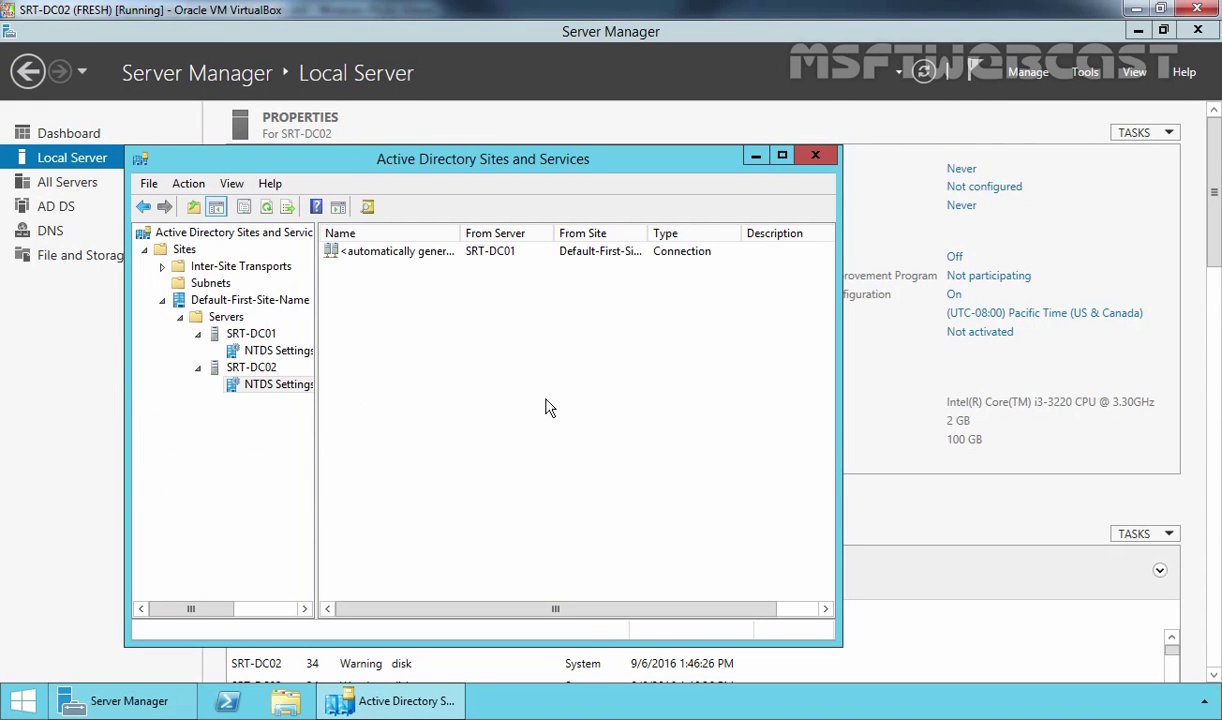
- Create site SITE-A linked to DEFAULTIPSITELINK
click(178, 249)
right_click(184, 252)
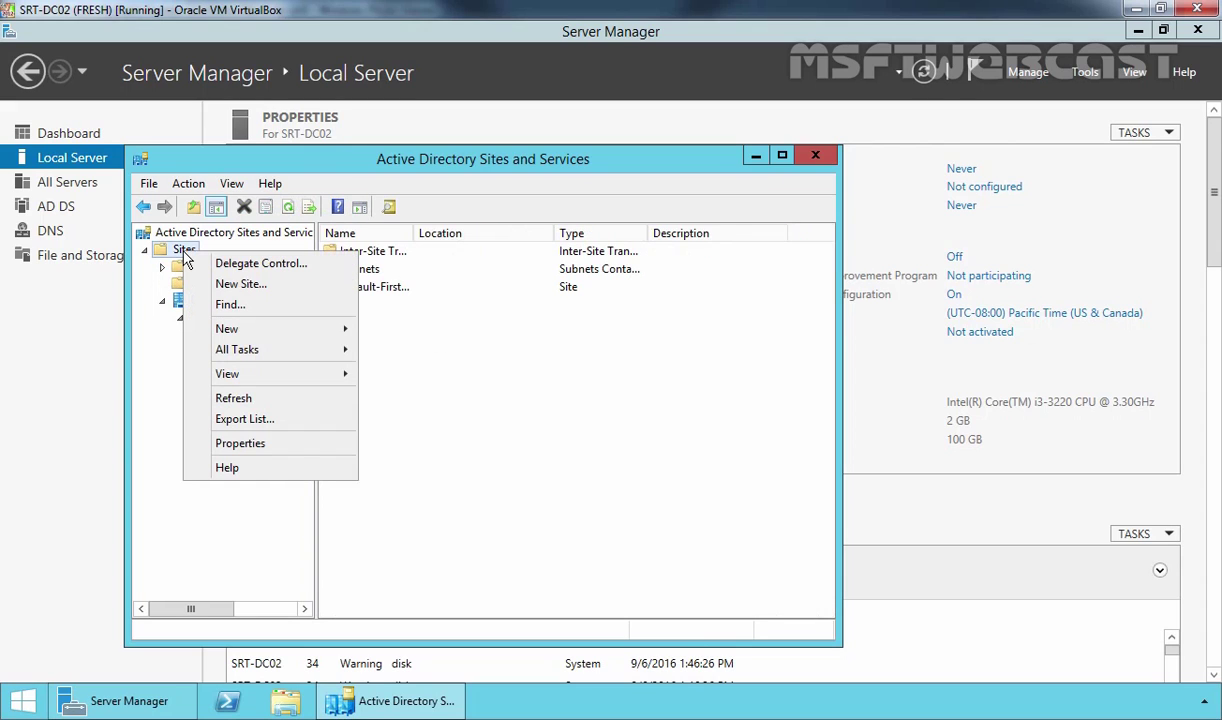
click(217, 287)
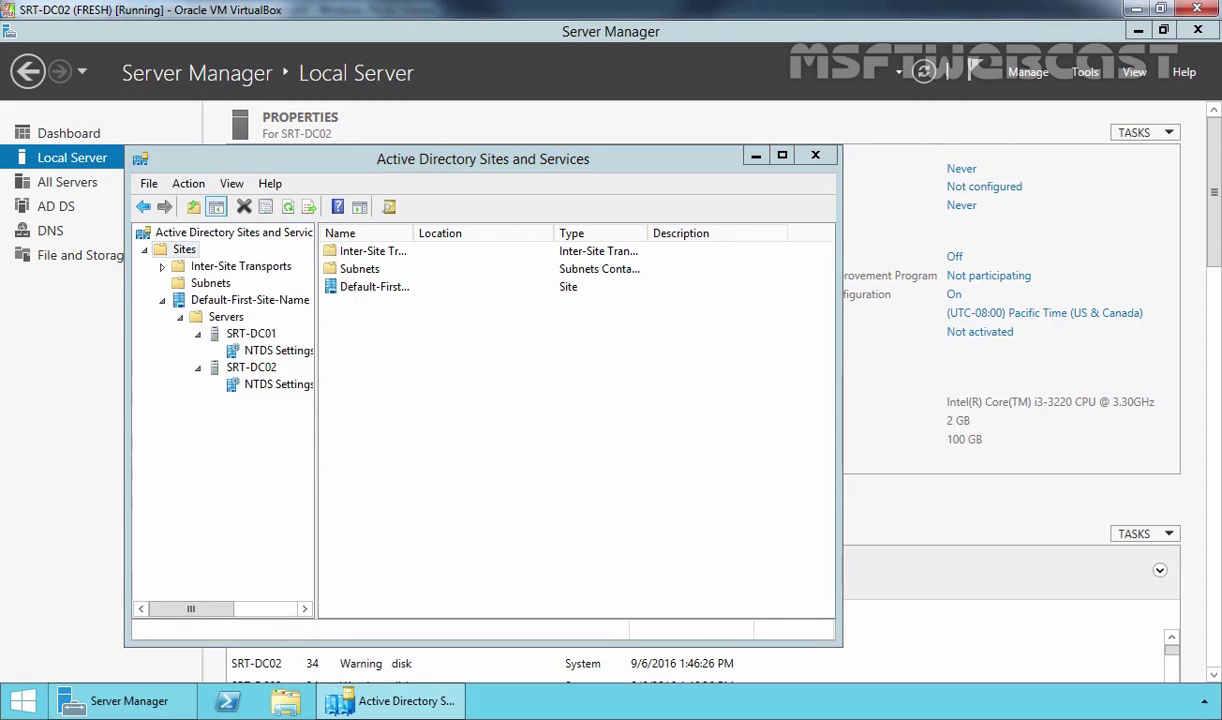
text(SITE)
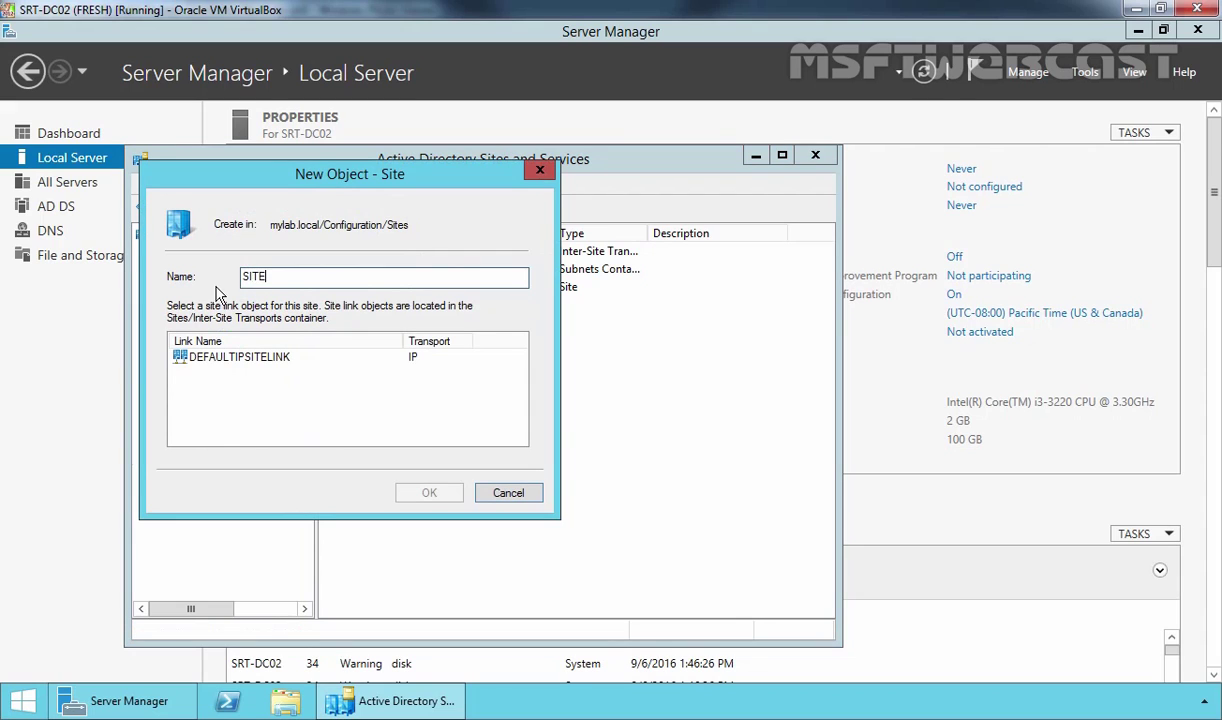
text(-A)
click(230, 354)
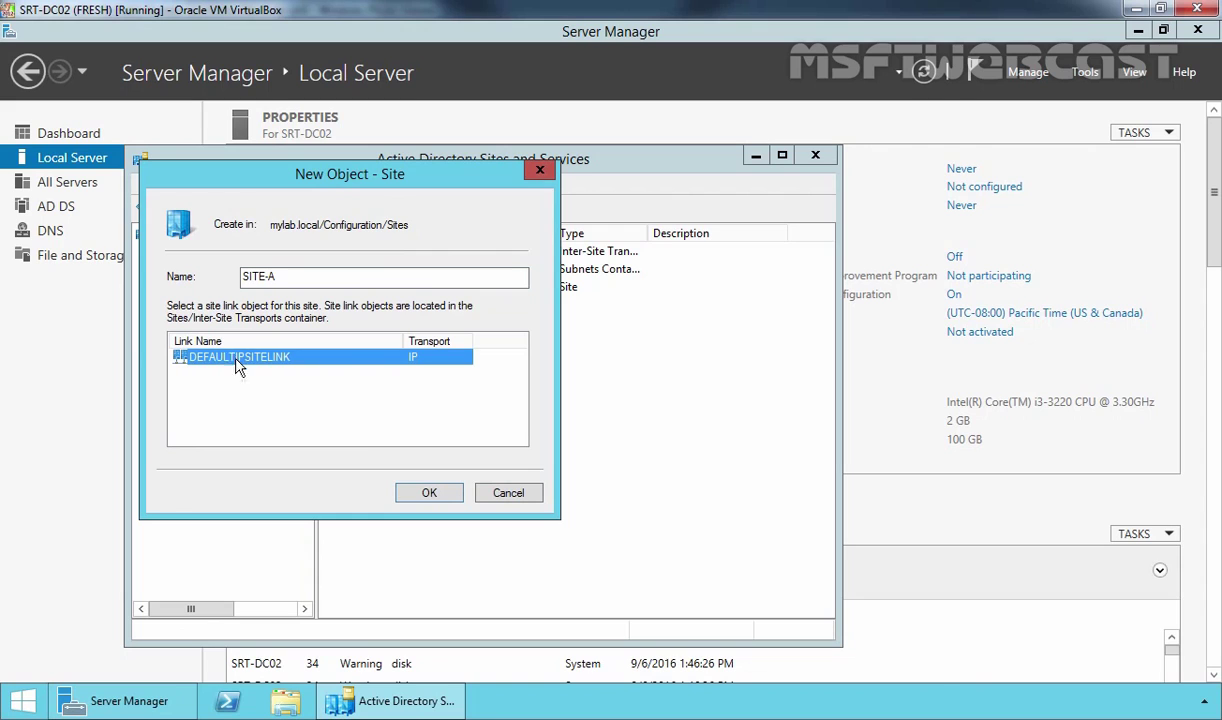
click(430, 494)
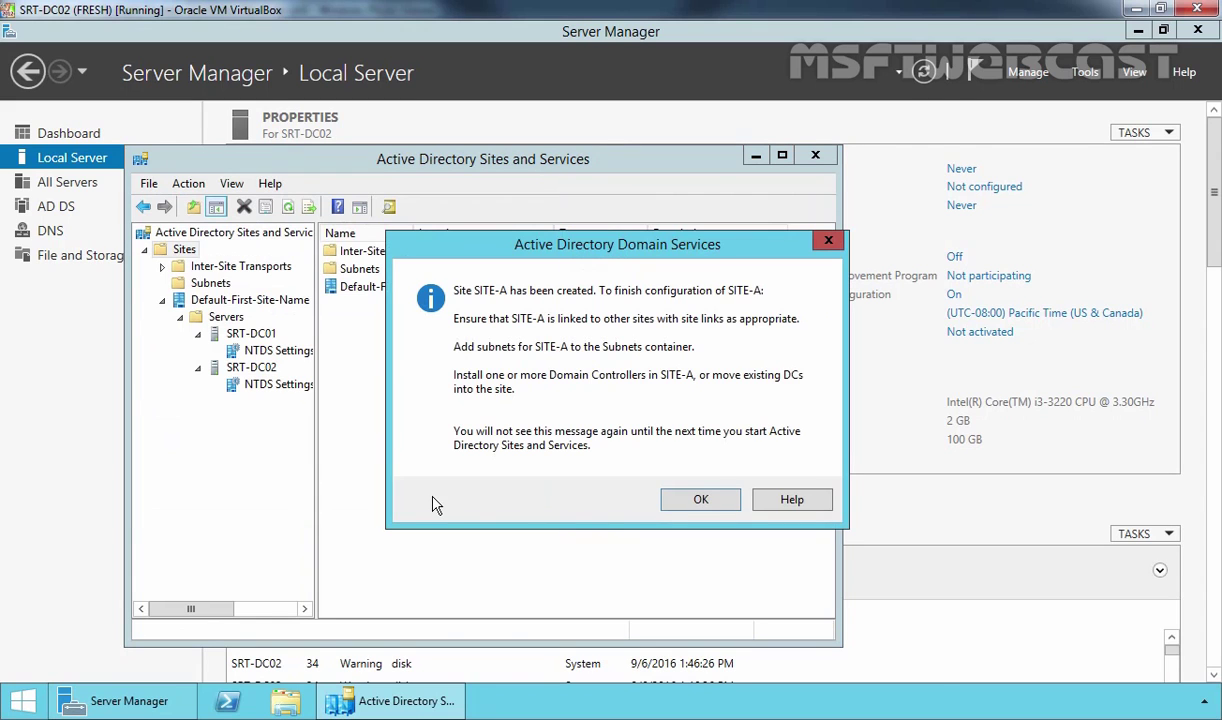
click(698, 499)
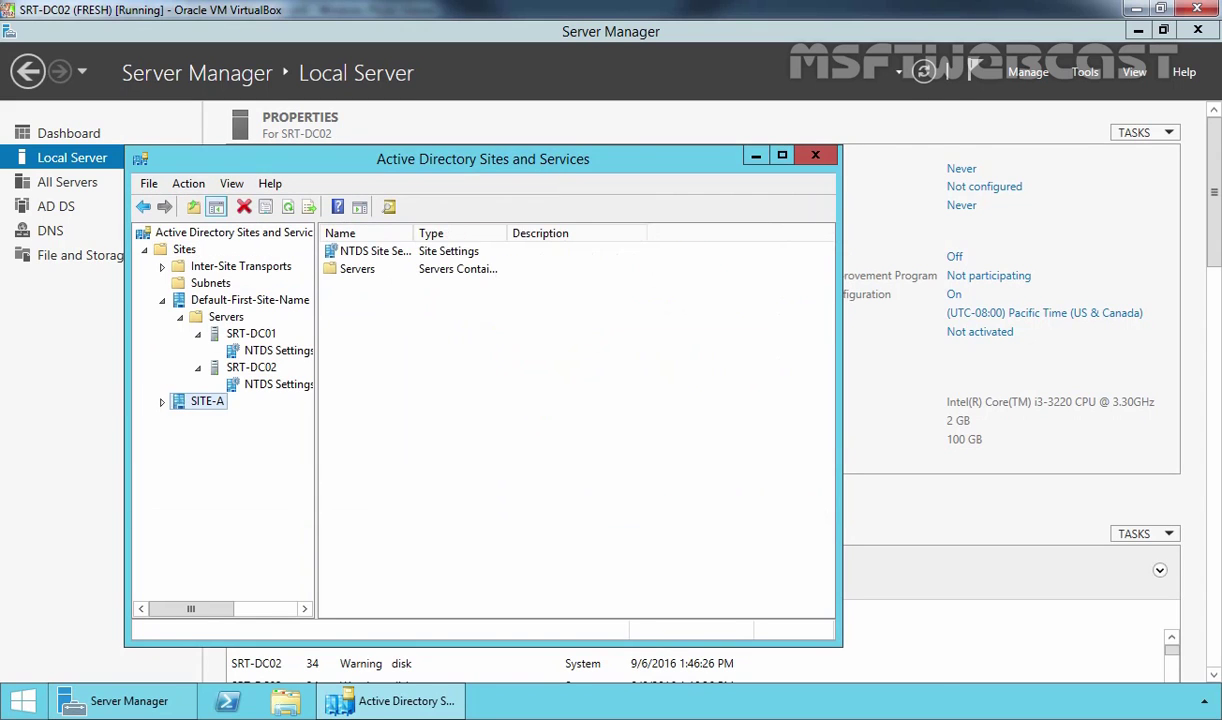
- Create site SITE-B linked to DEFAULTIPSITELINK
click(184, 250)
right_click(183, 252)
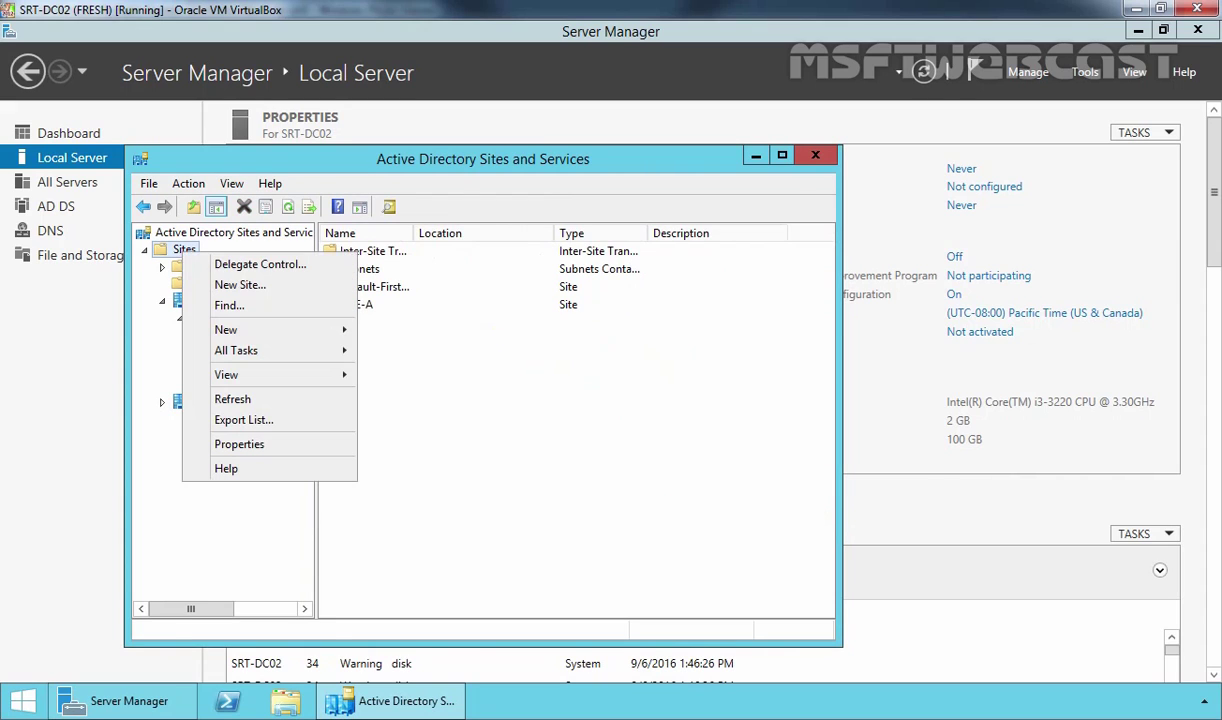
click(240, 290)
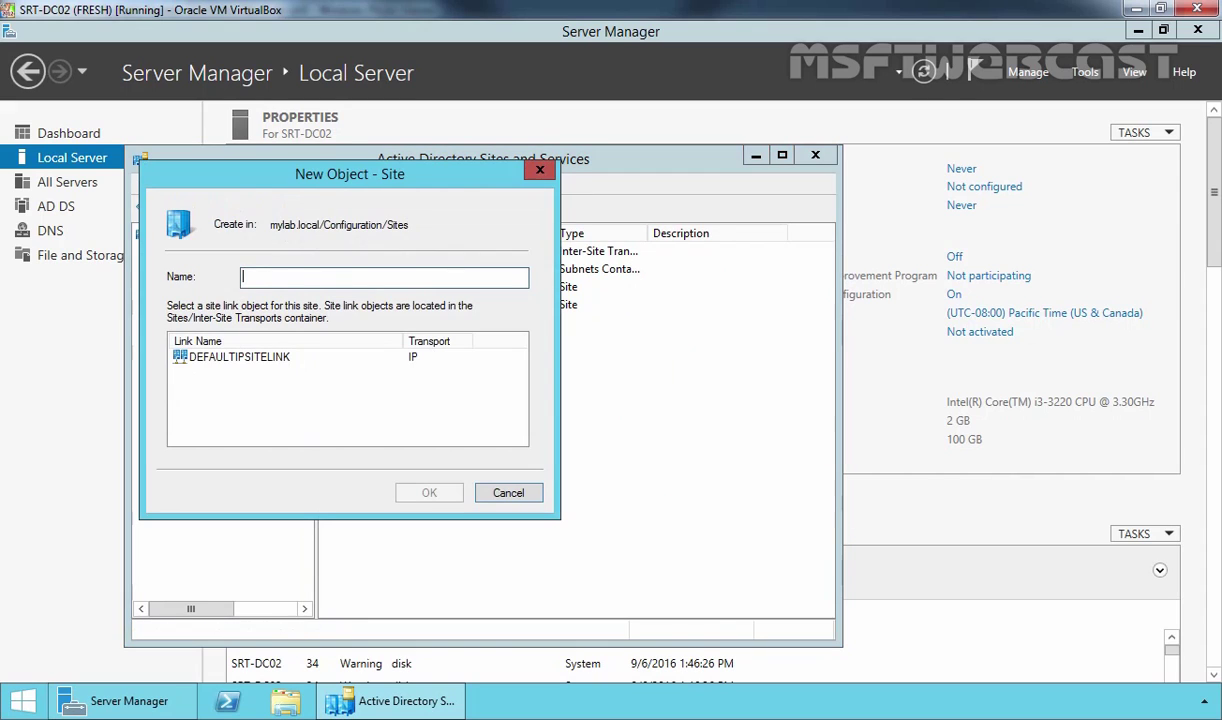
text(SITE-B)
click(256, 366)
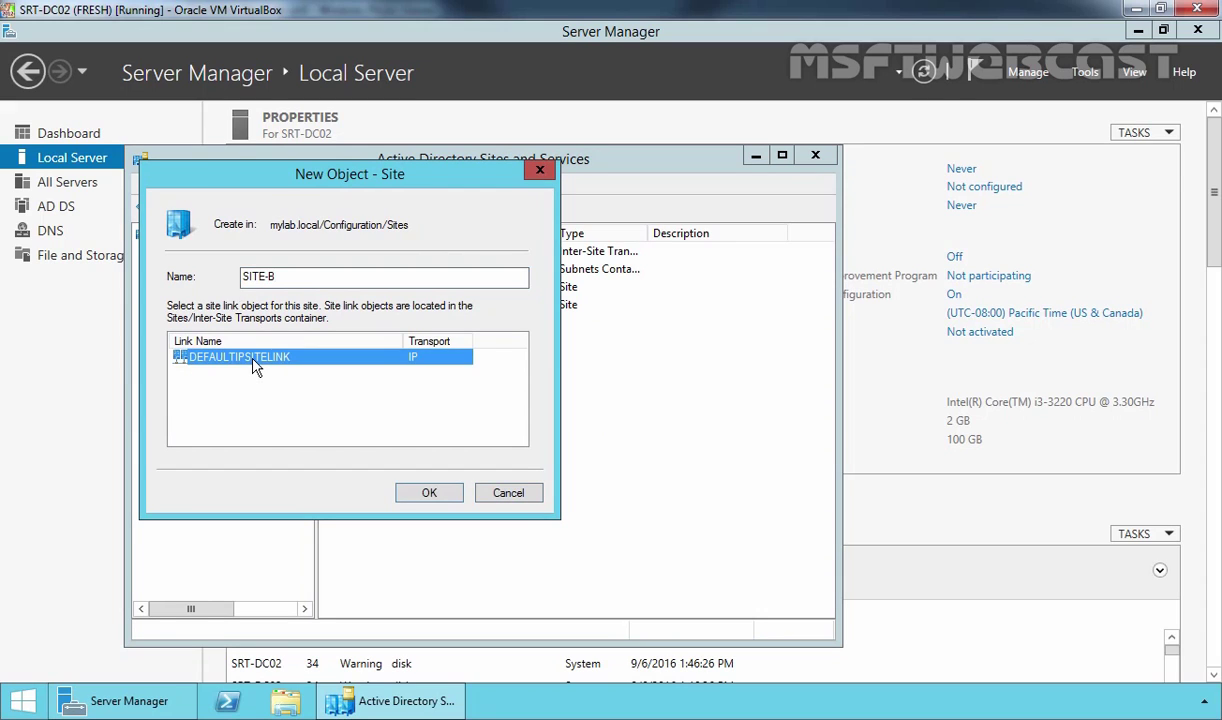
click(429, 492)
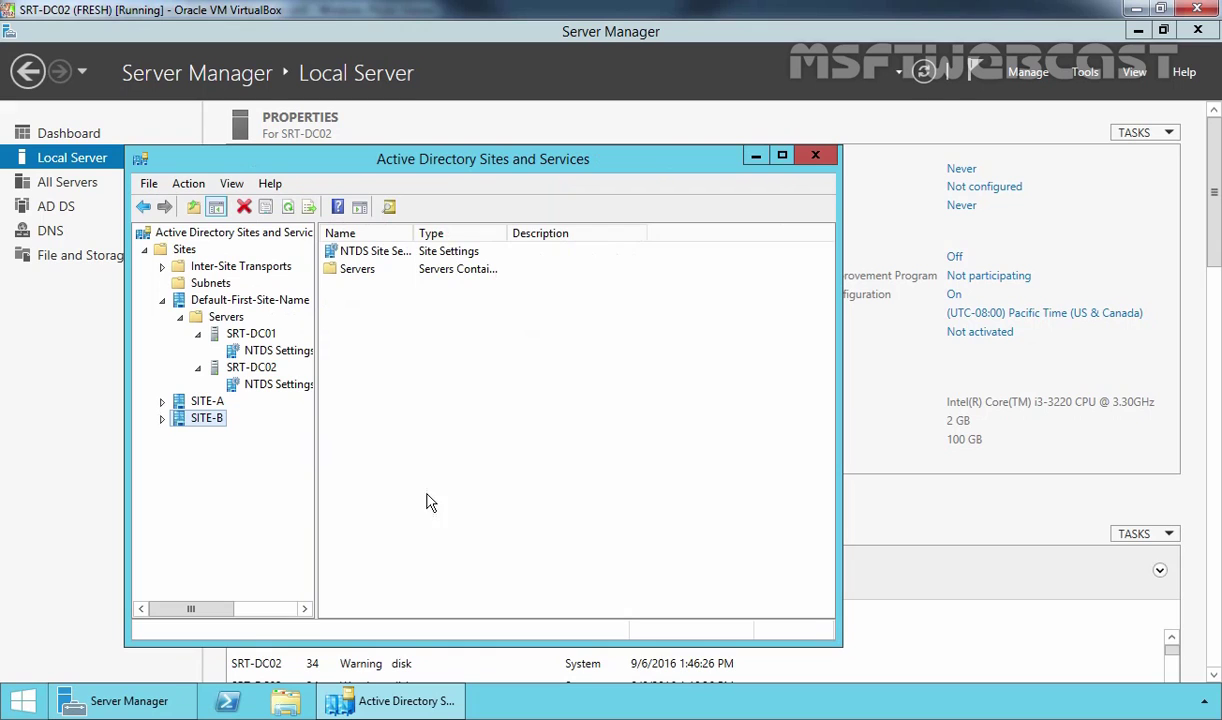
- Add subnet 192.168.49.0/24 assigned to SITE-A
click(205, 284)
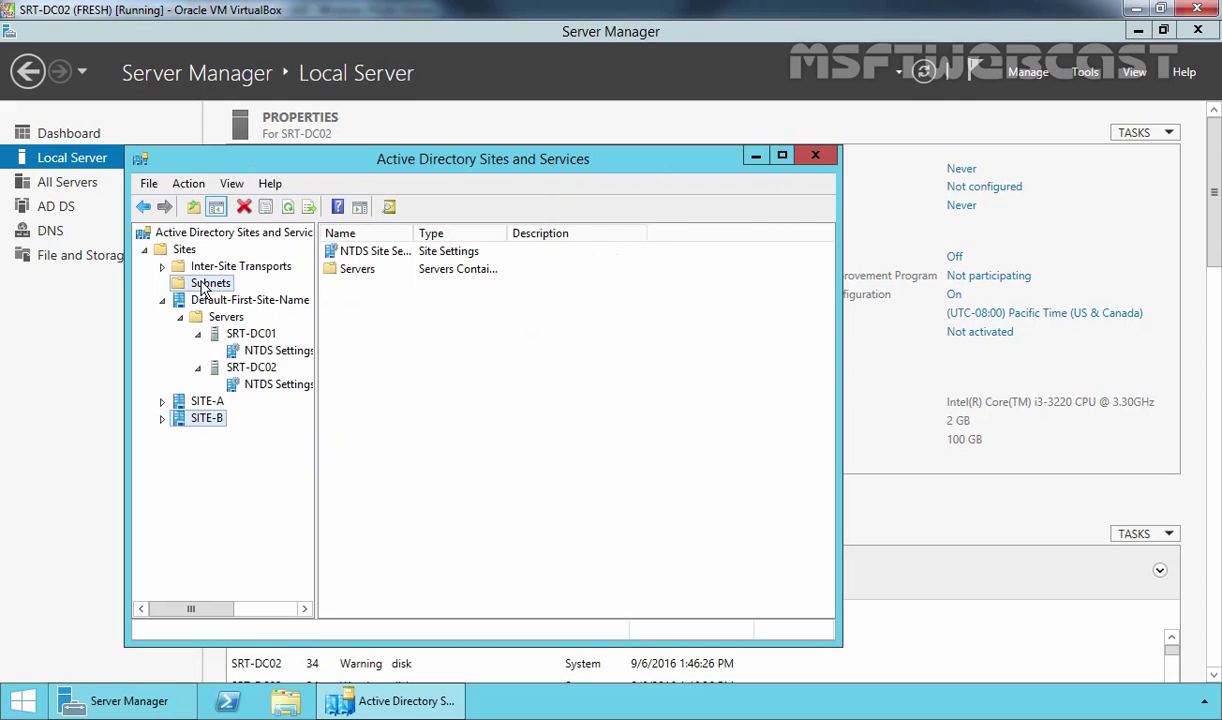
right_click(196, 279)
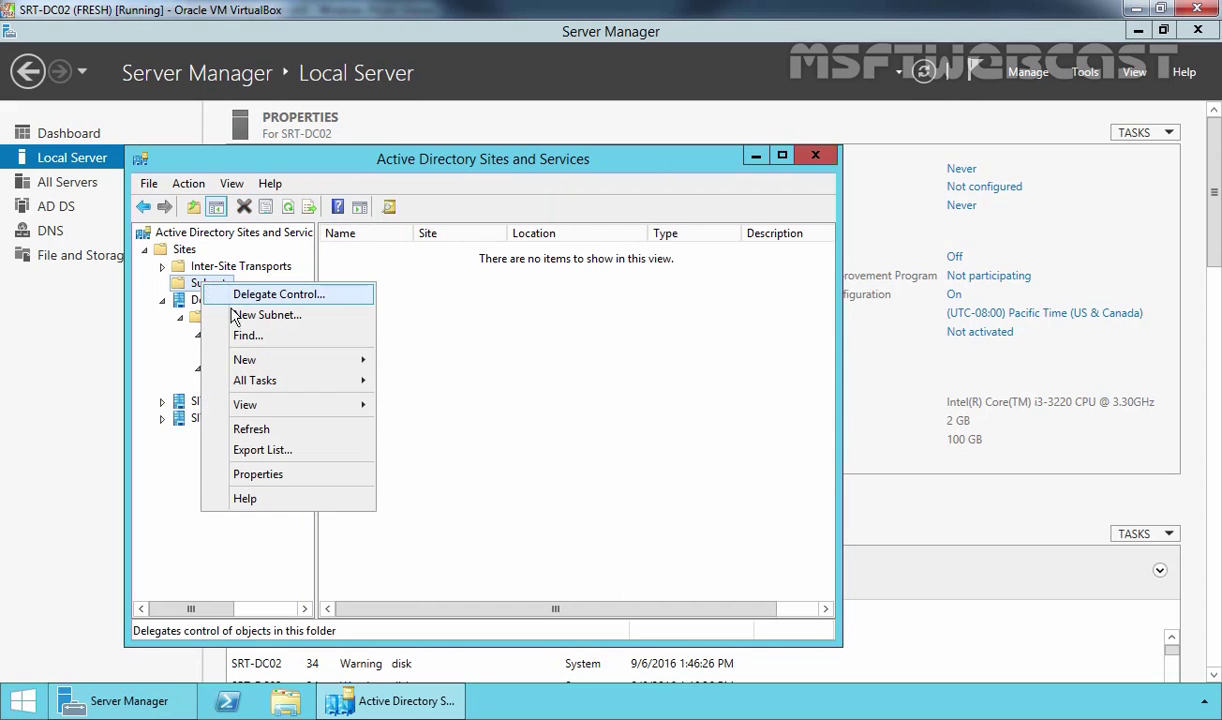
click(228, 315)
text(1)
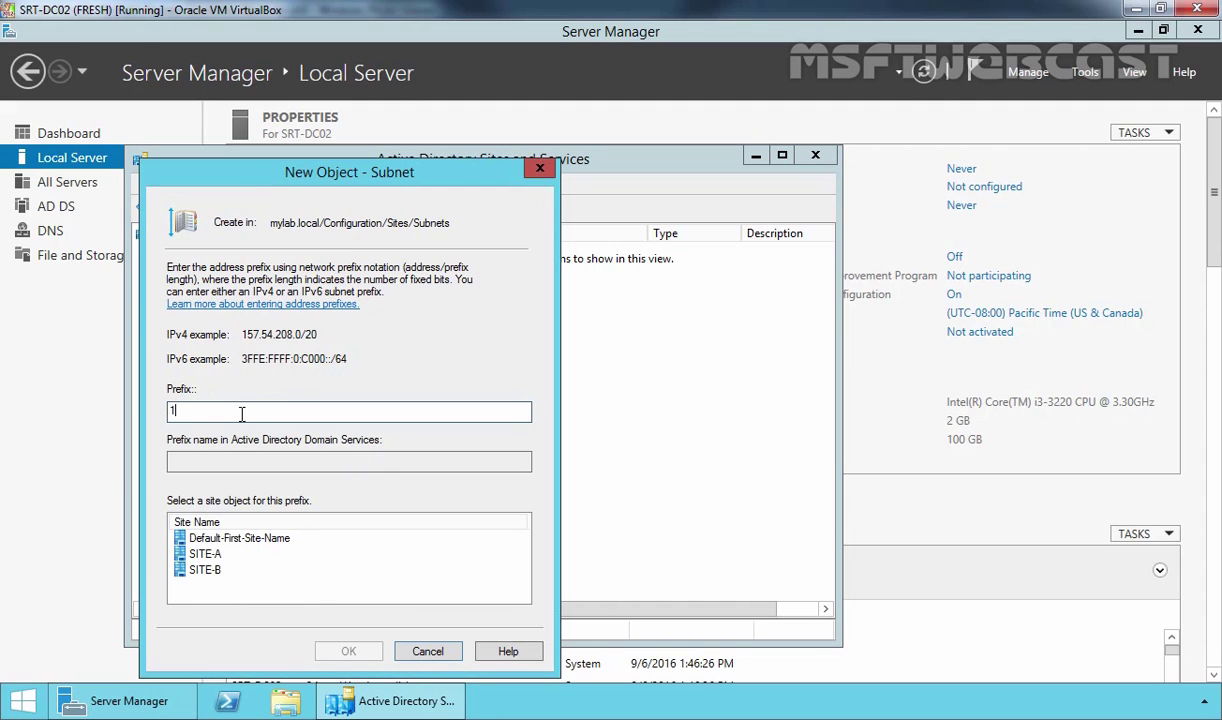
text(92.168.49.0/24)
click(203, 553)
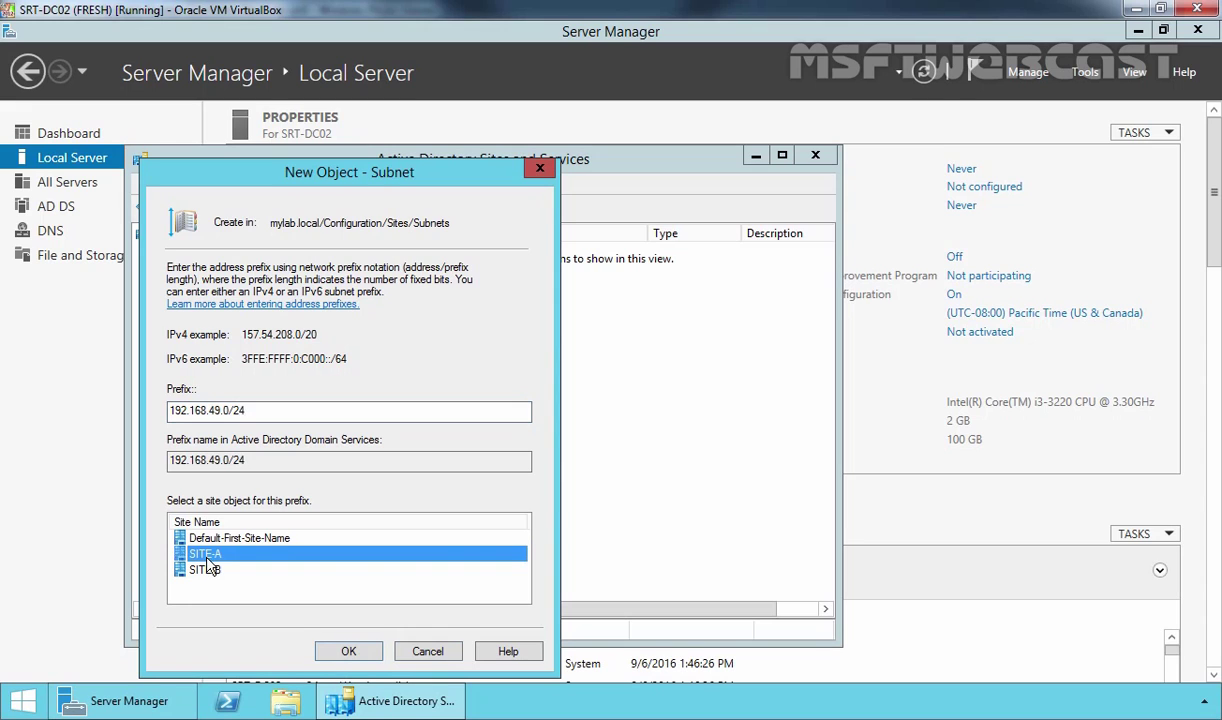
click(350, 651)
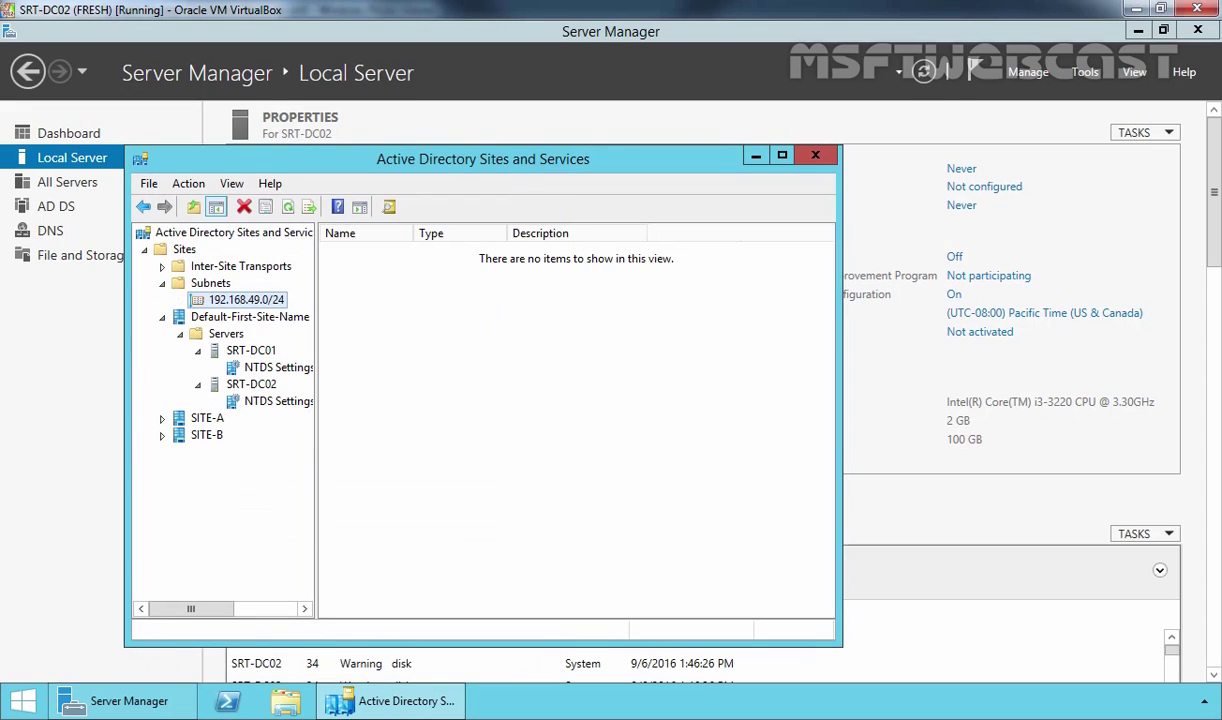
- Add subnet 192.168.50.0/24 assigned to SITE-B
click(214, 286)
right_click(214, 285)
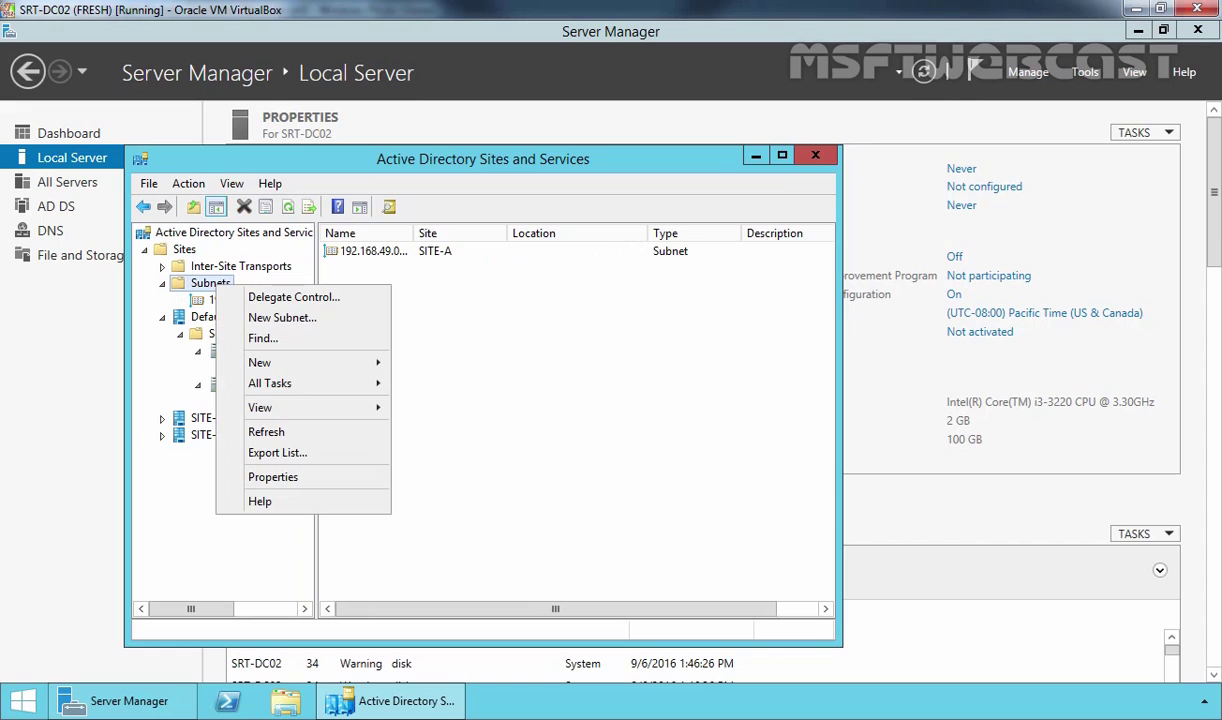
click(245, 318)
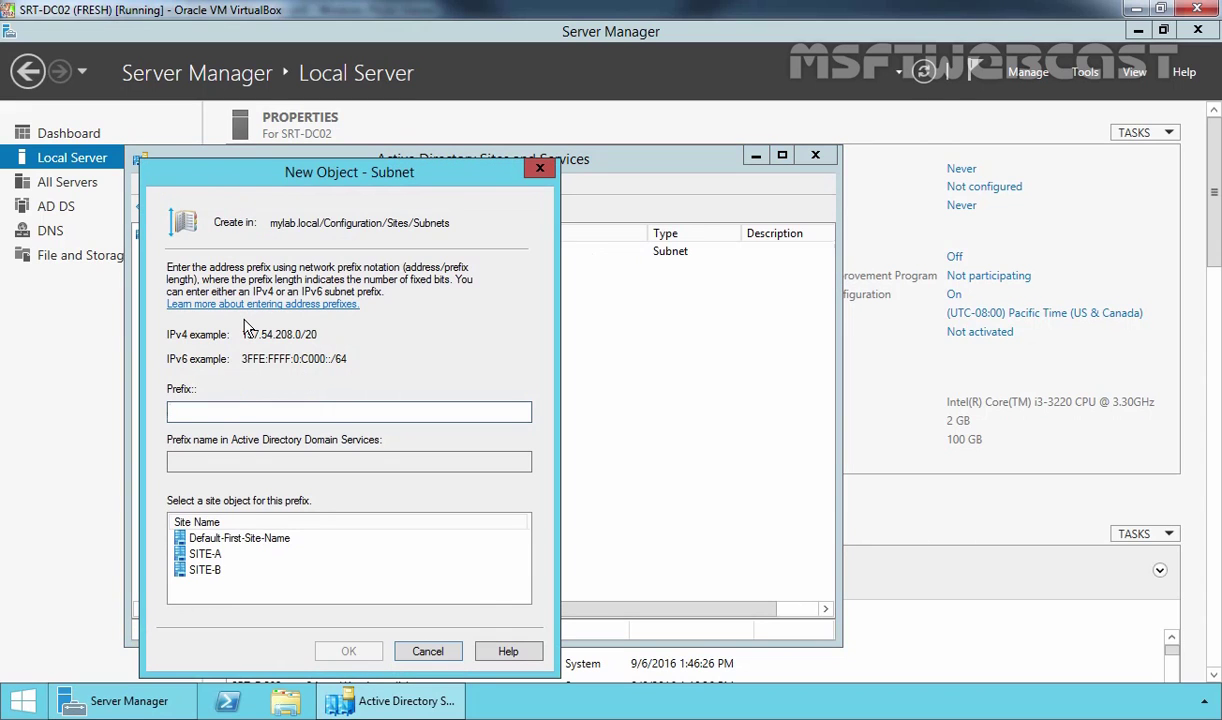
text(192.168.50.0/24)
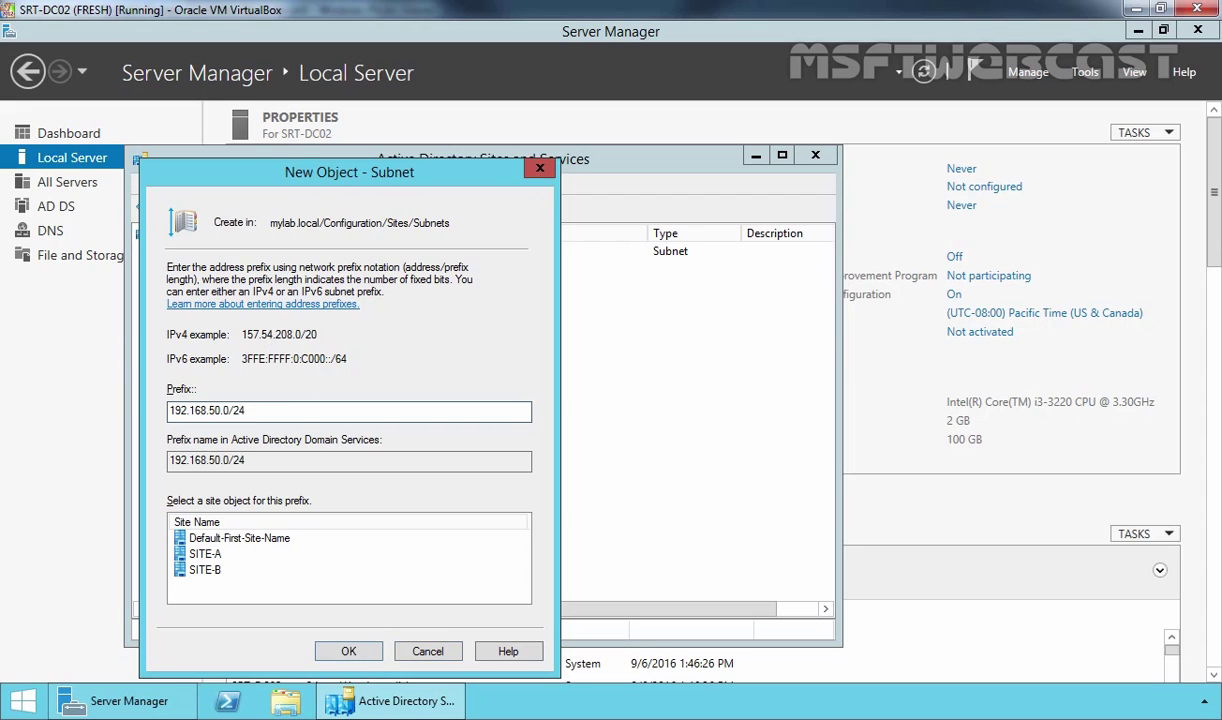
click(196, 570)
click(348, 650)
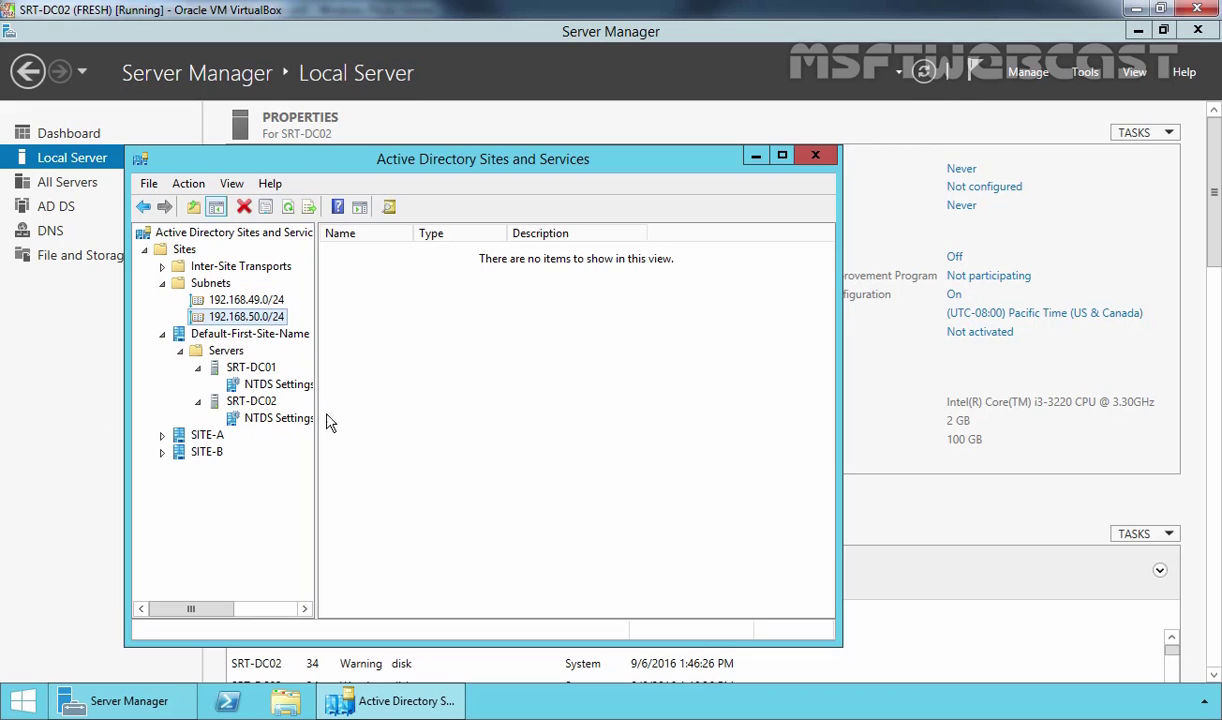
- Move server SRT-DC01 into SITE-A
click(245, 370)
right_click(245, 372)
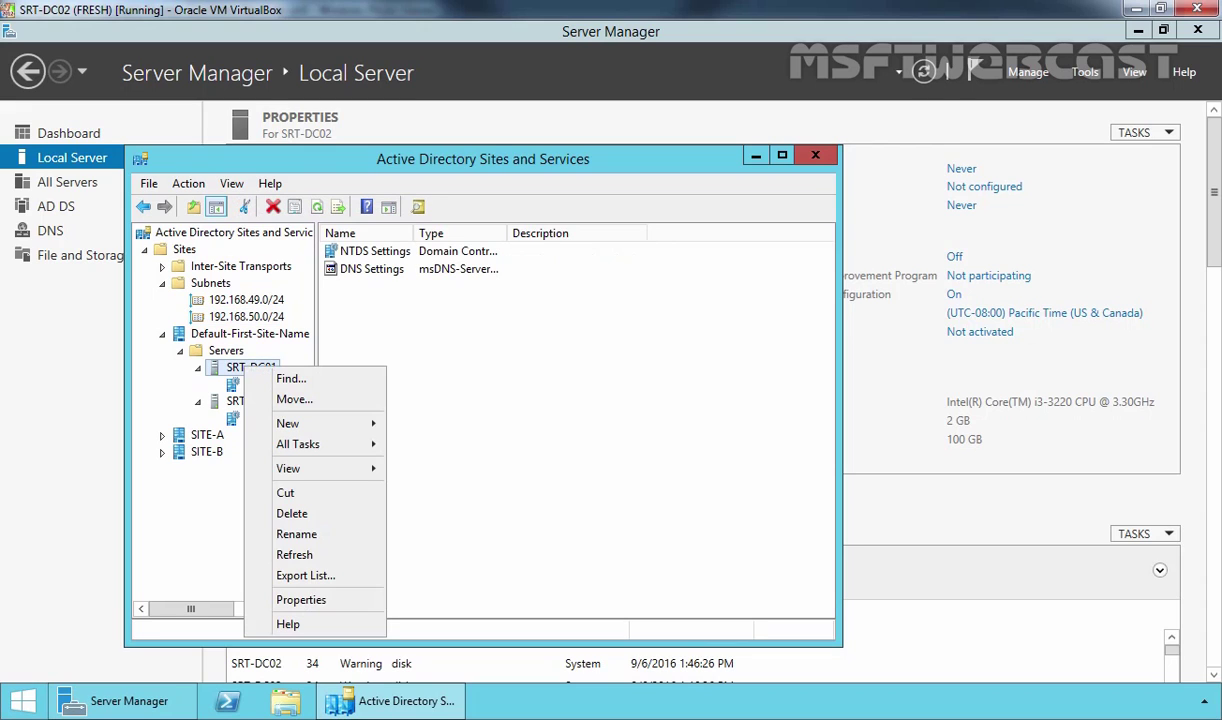
click(282, 401)
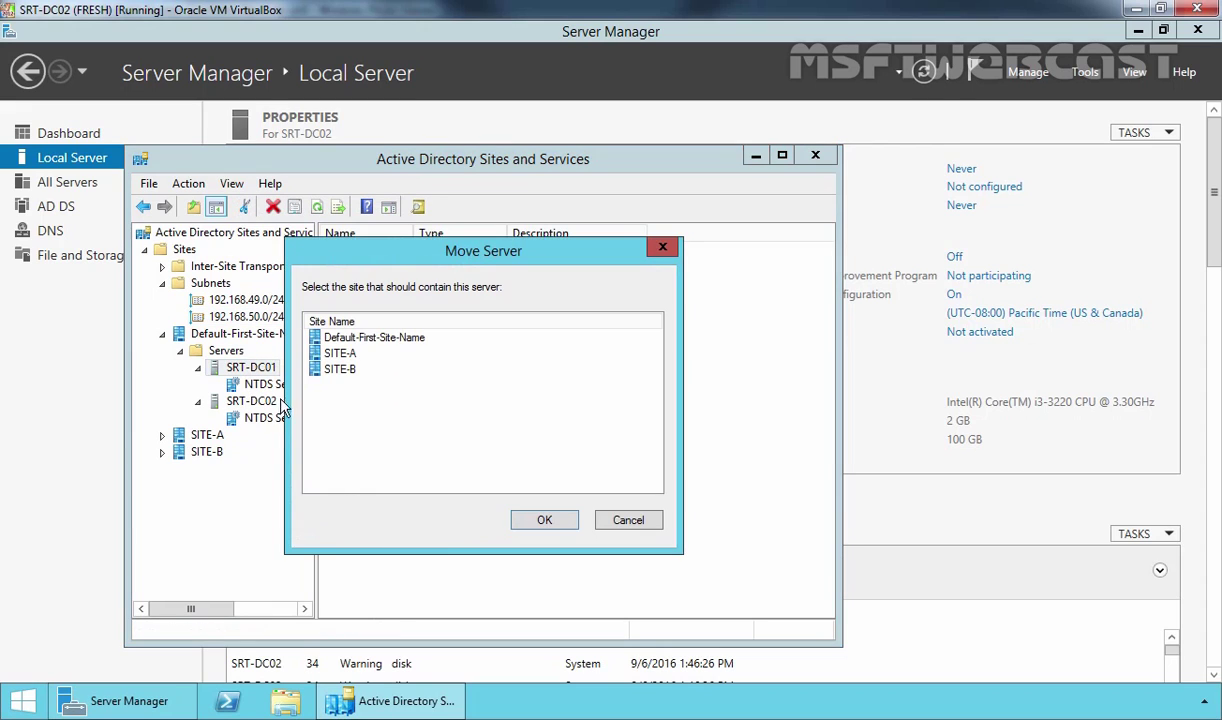
click(320, 352)
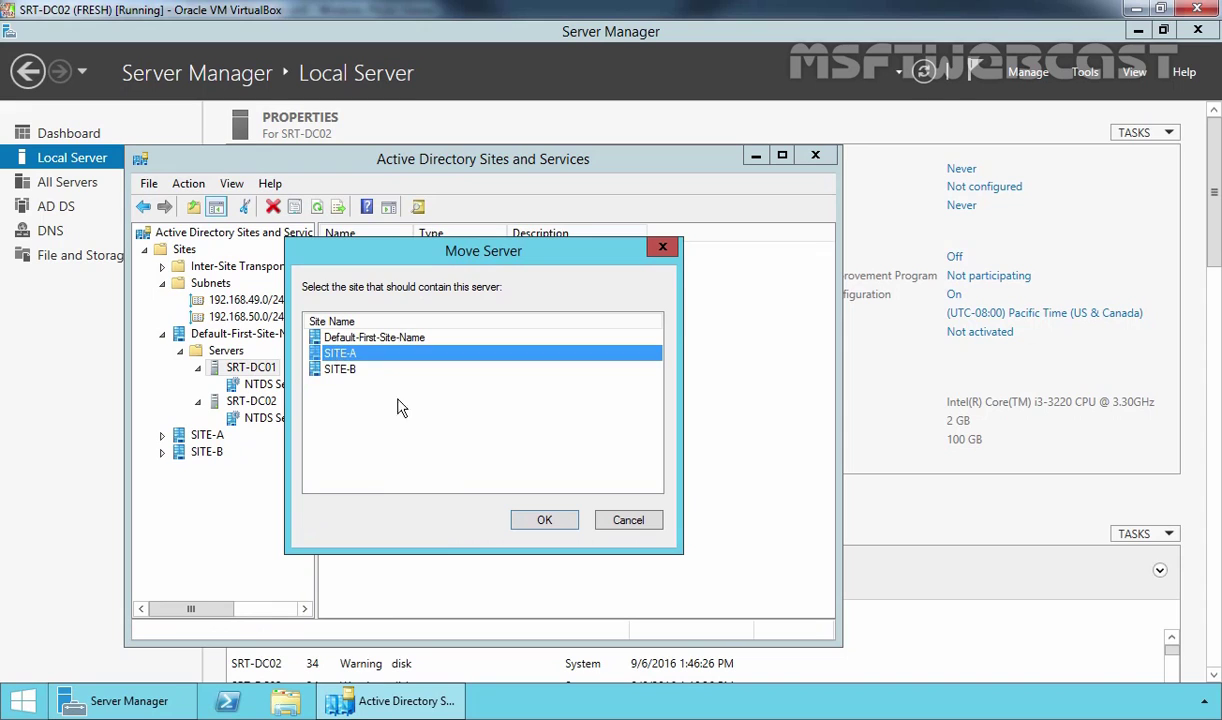
click(541, 518)
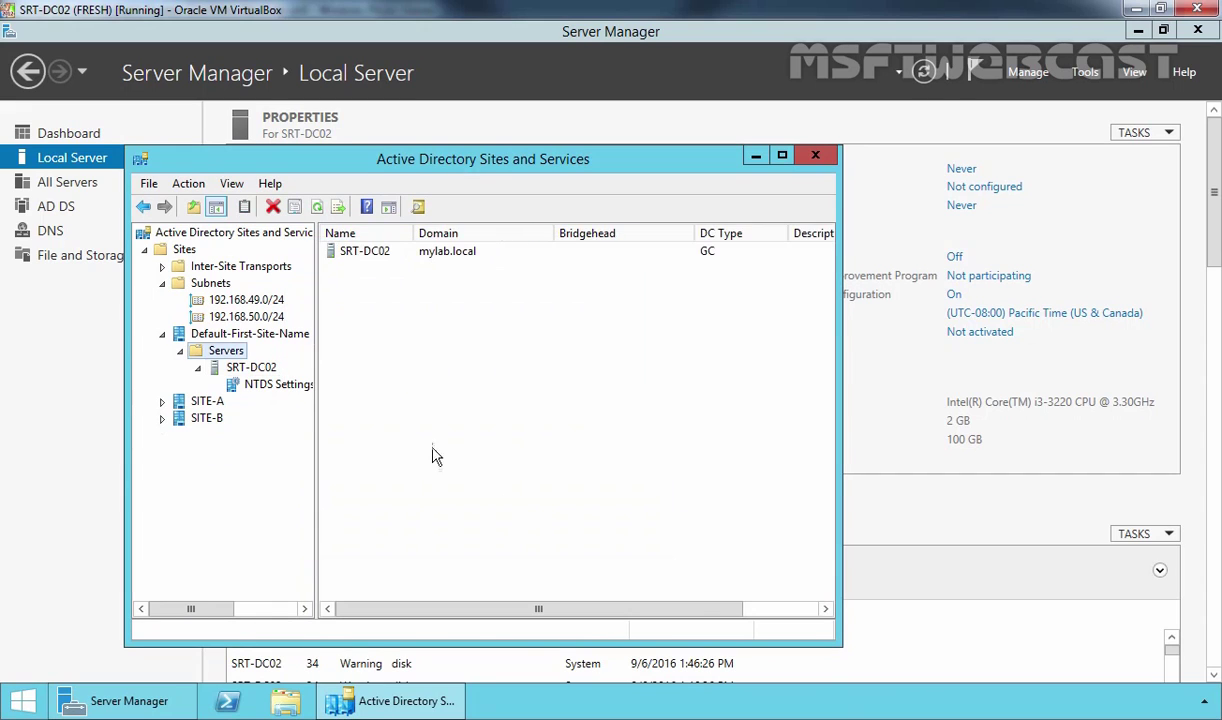
- Move server SRT-DC02 into SITE-B and list SITE-B's servers
click(250, 368)
right_click(253, 373)
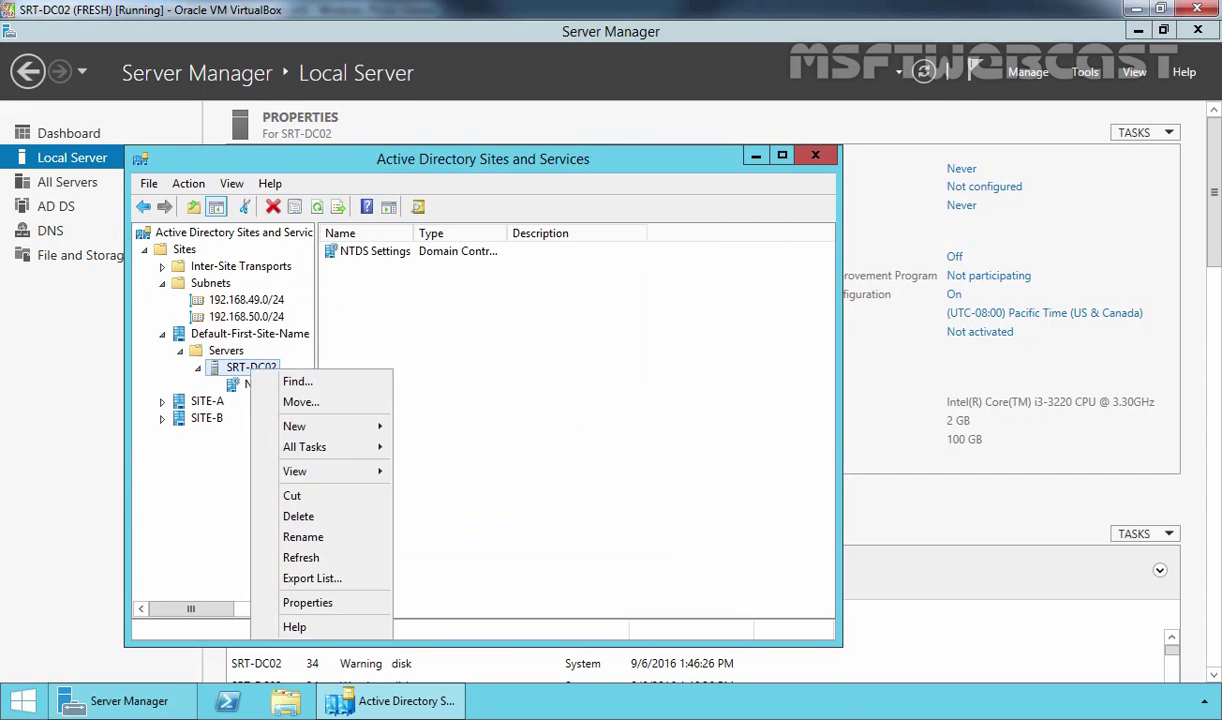
click(289, 400)
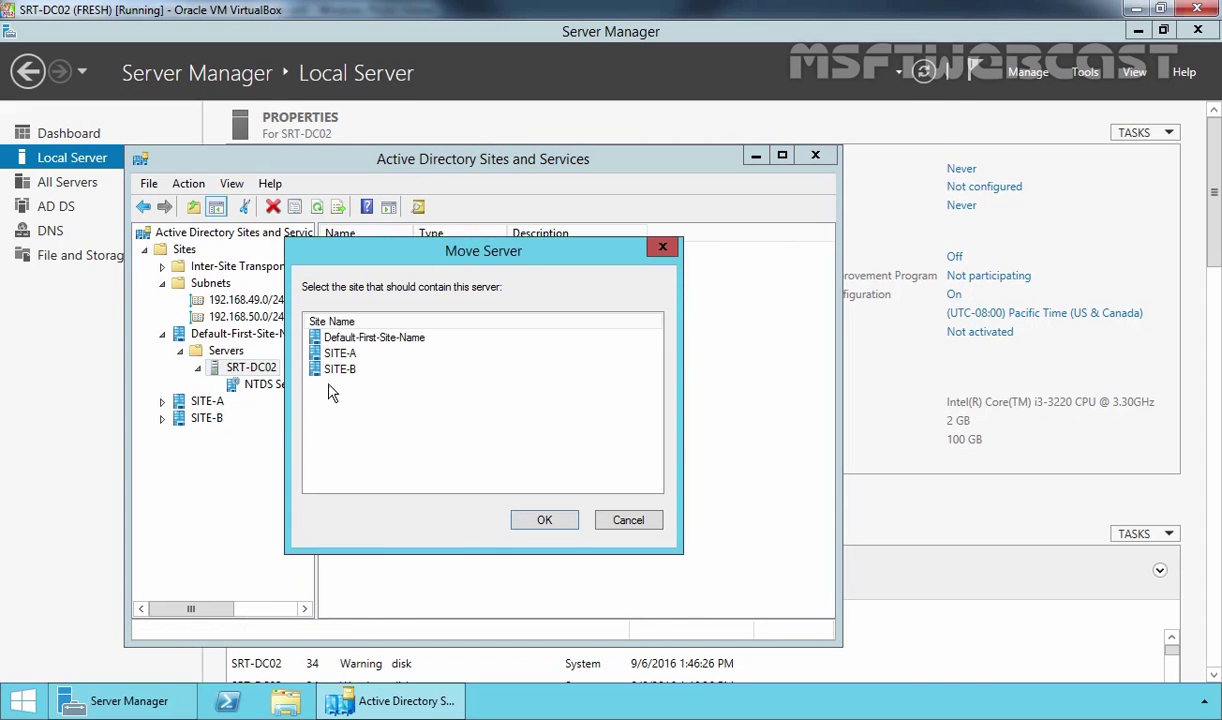
click(320, 367)
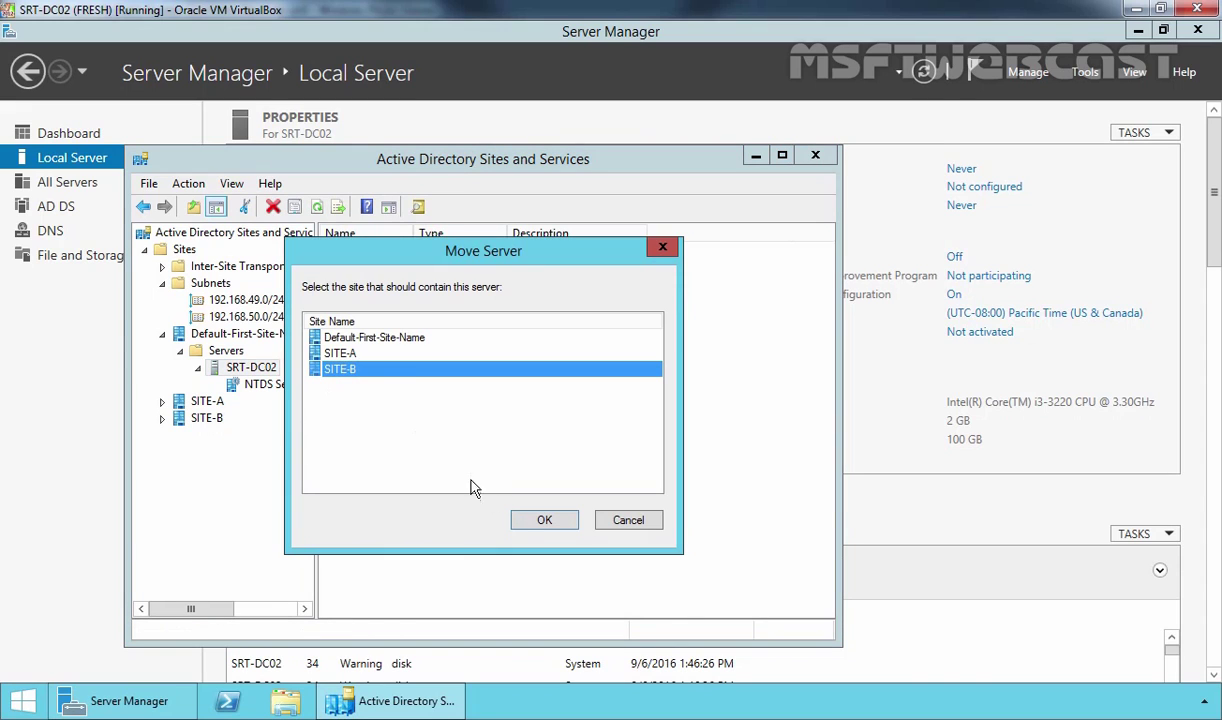
click(548, 521)
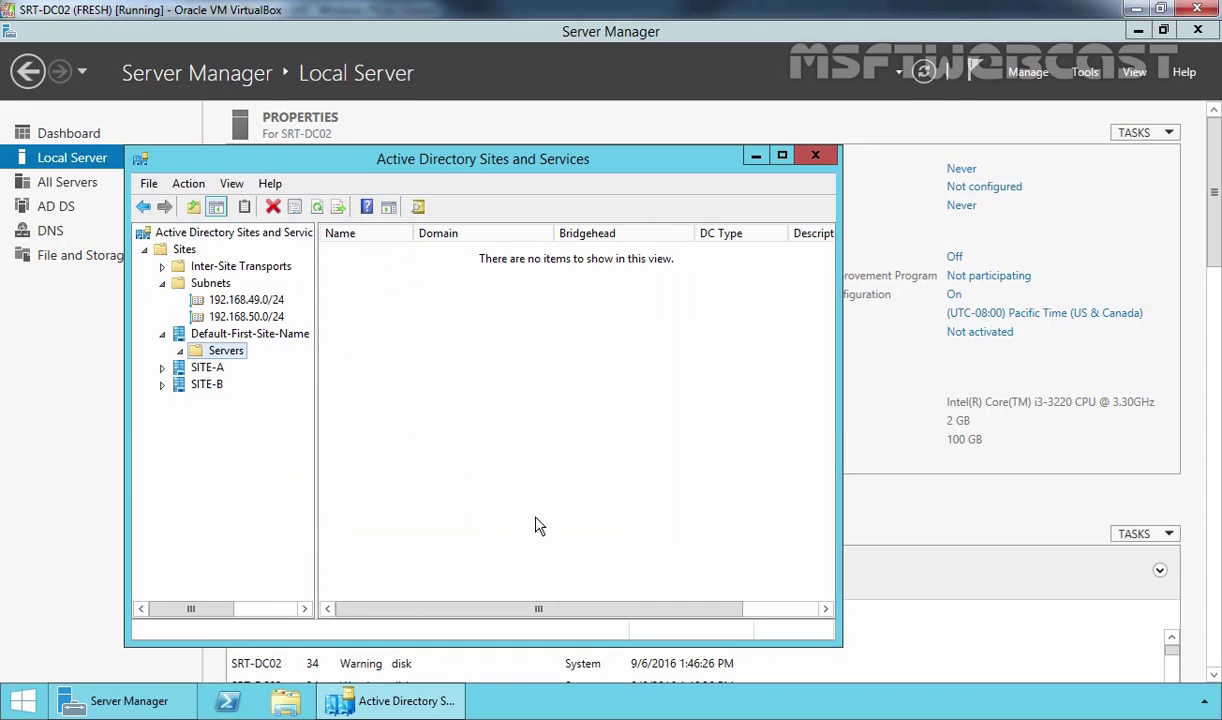
click(208, 385)
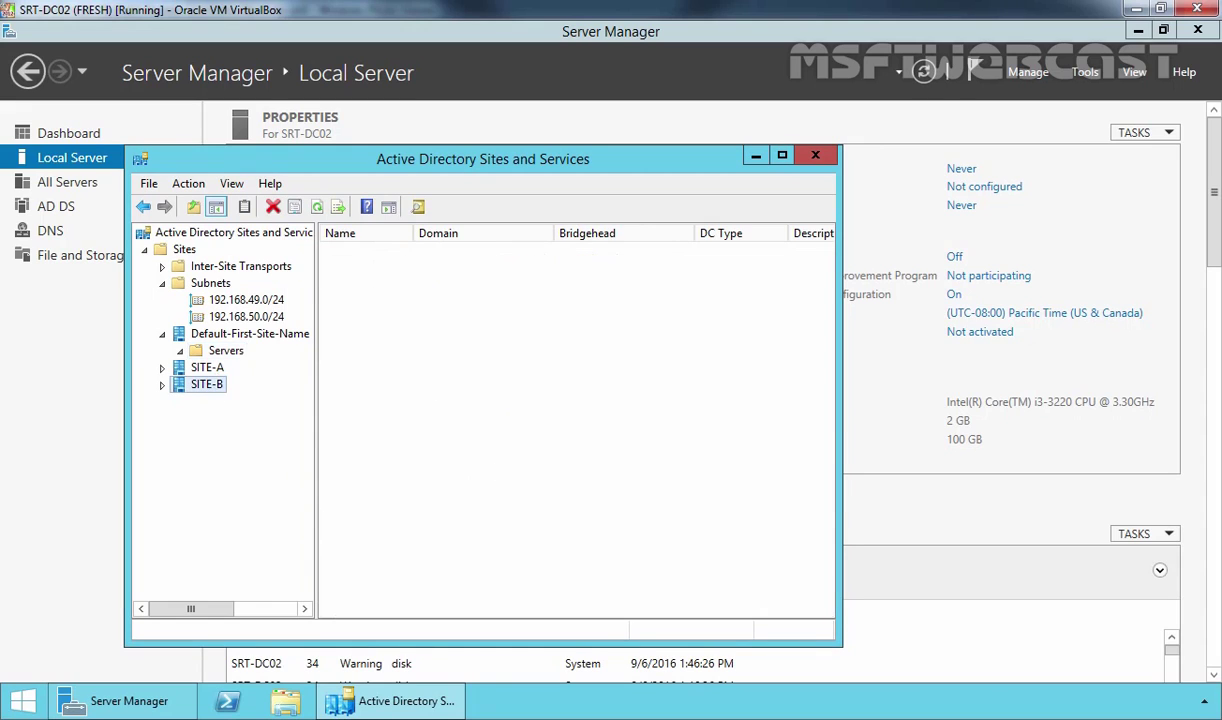
double_click(210, 388)
click(222, 401)
- Run Check Replication Topology on SRT-DC02's NTDS Settings
double_click(222, 401)
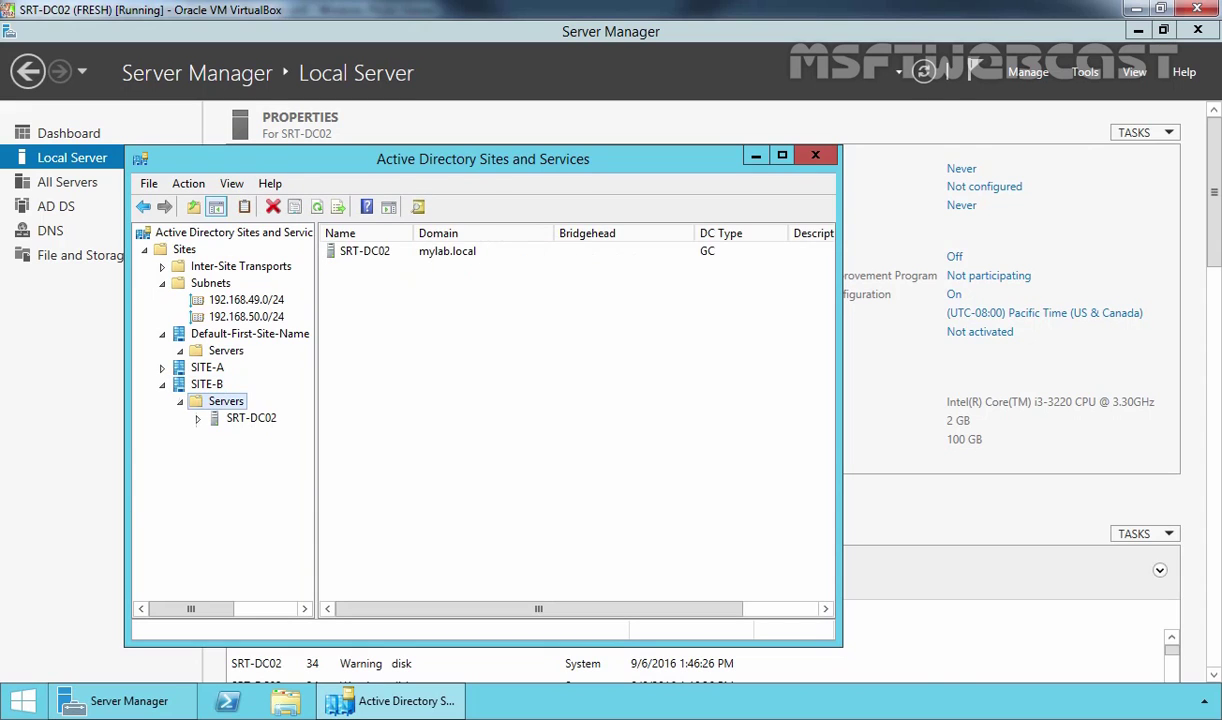
click(250, 418)
double_click(247, 417)
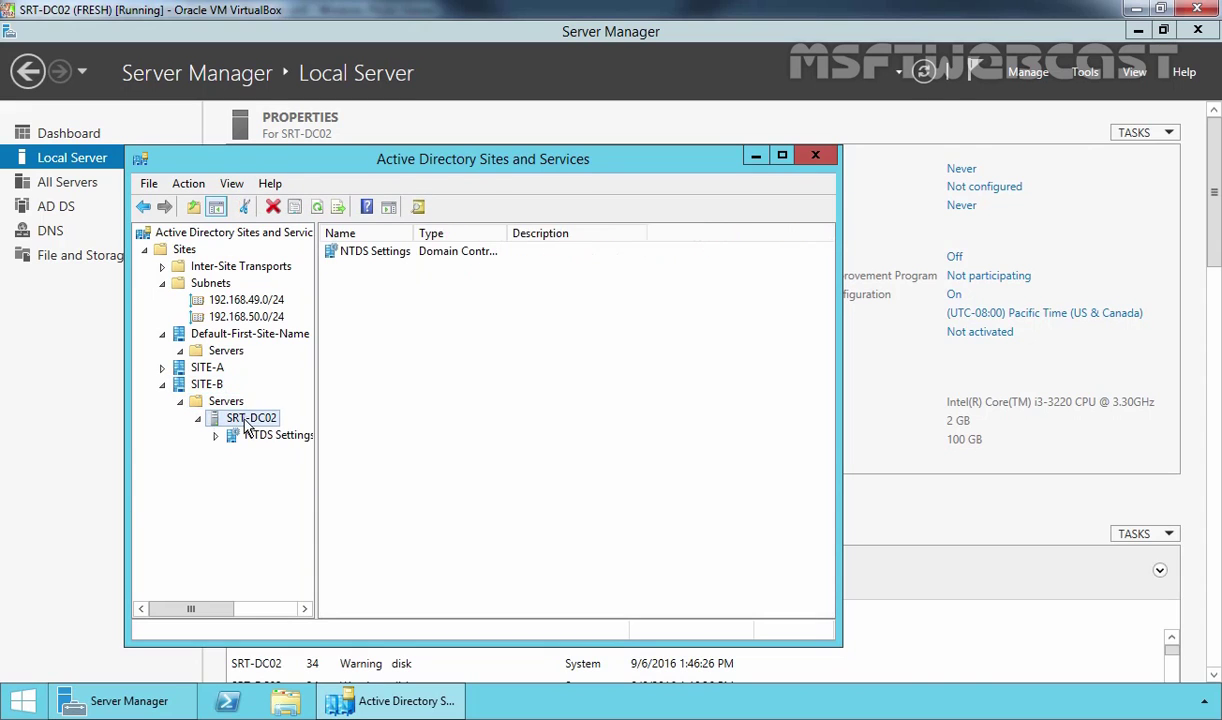
click(272, 438)
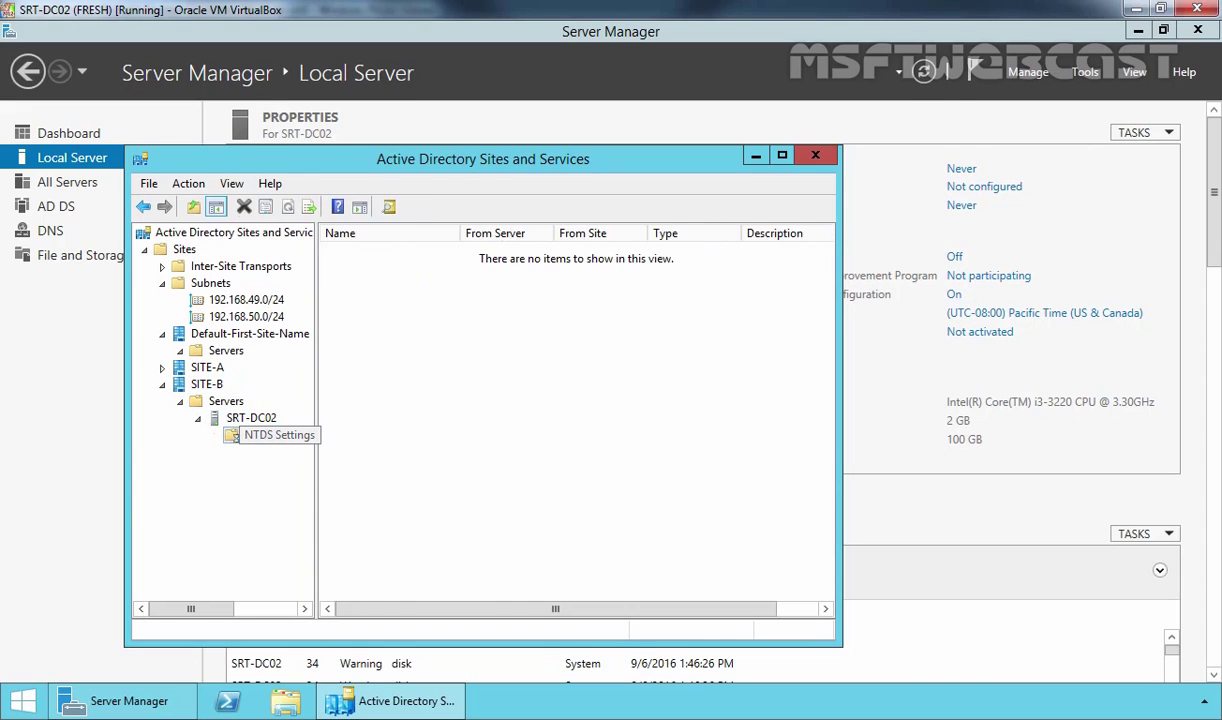
right_click(275, 440)
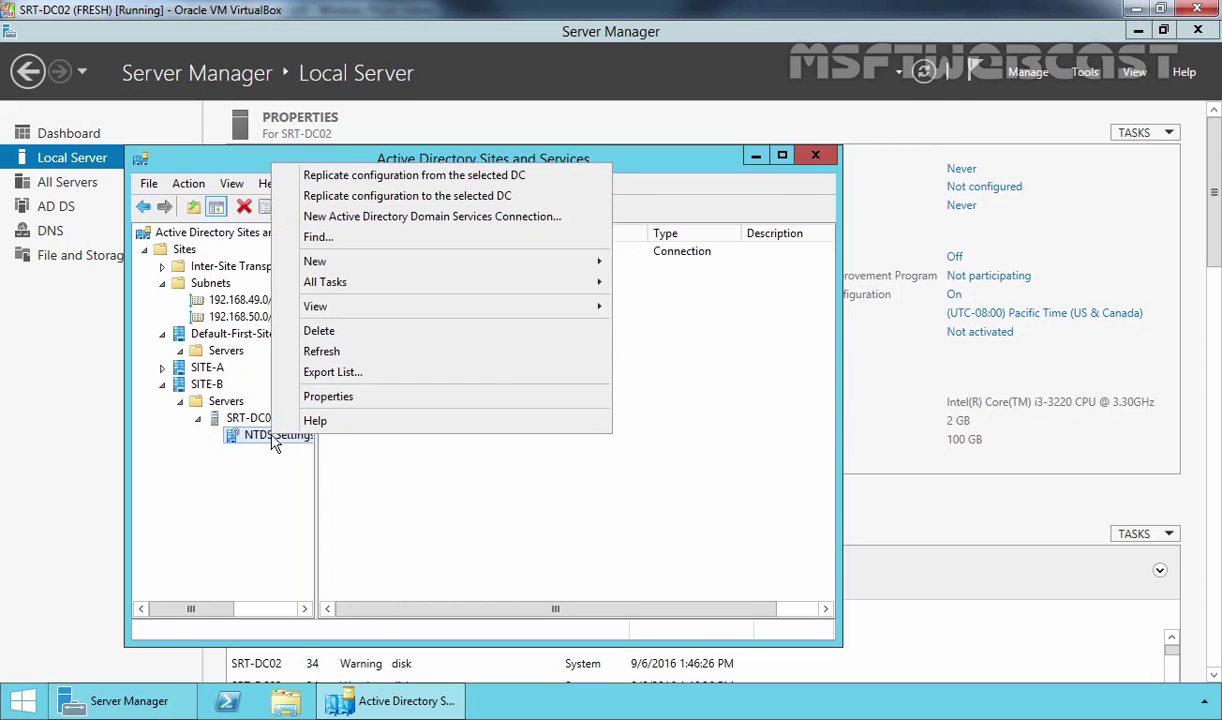
mouse_move(355, 283)
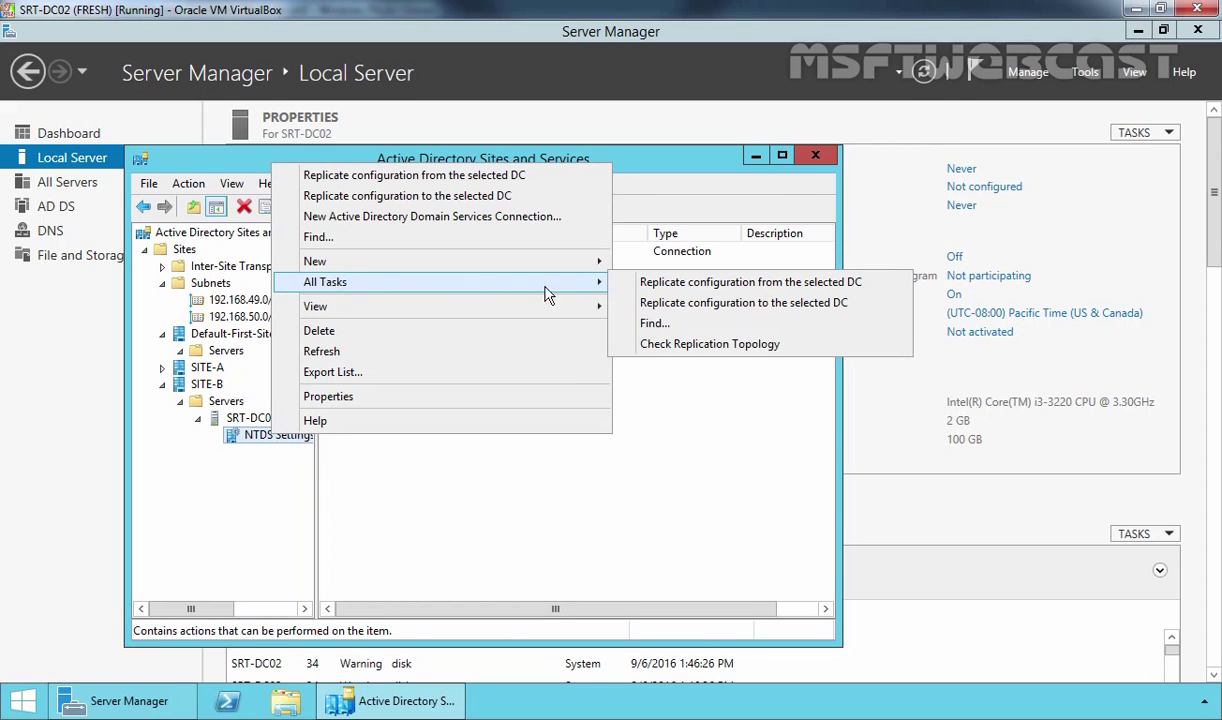
click(703, 346)
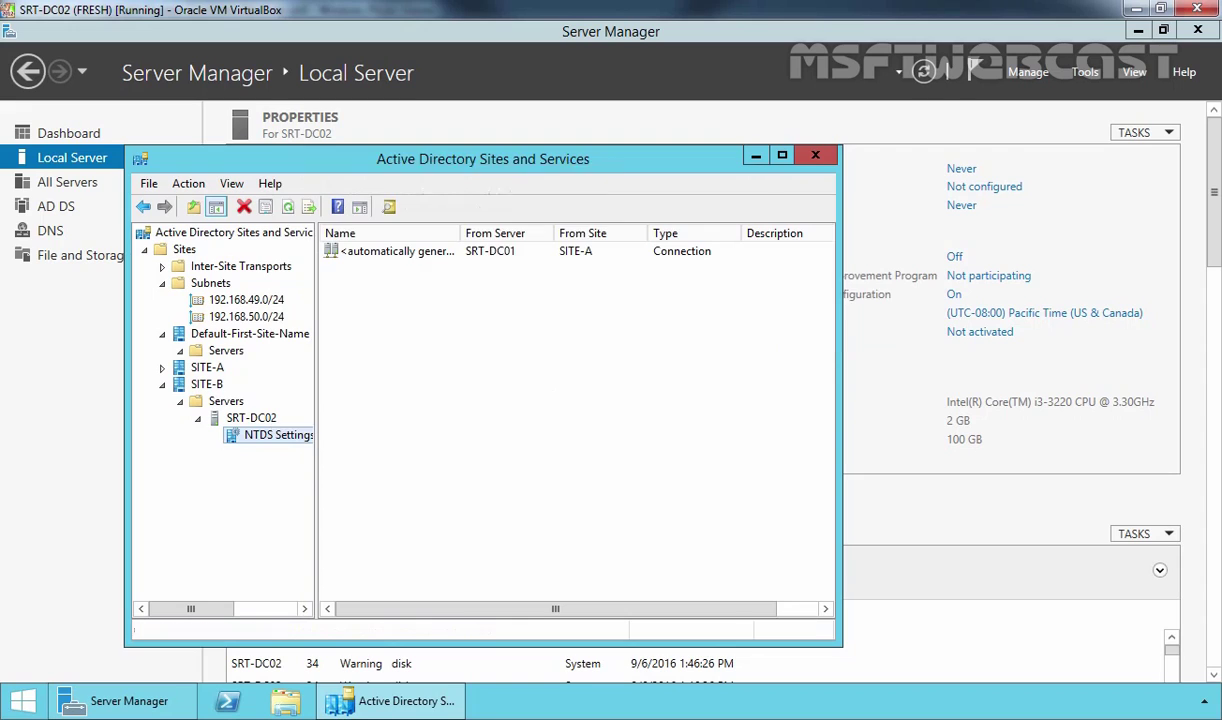
click(791, 444)
- Replicate SRT-DC02's connection from SRT-DC01 now
click(289, 207)
click(378, 255)
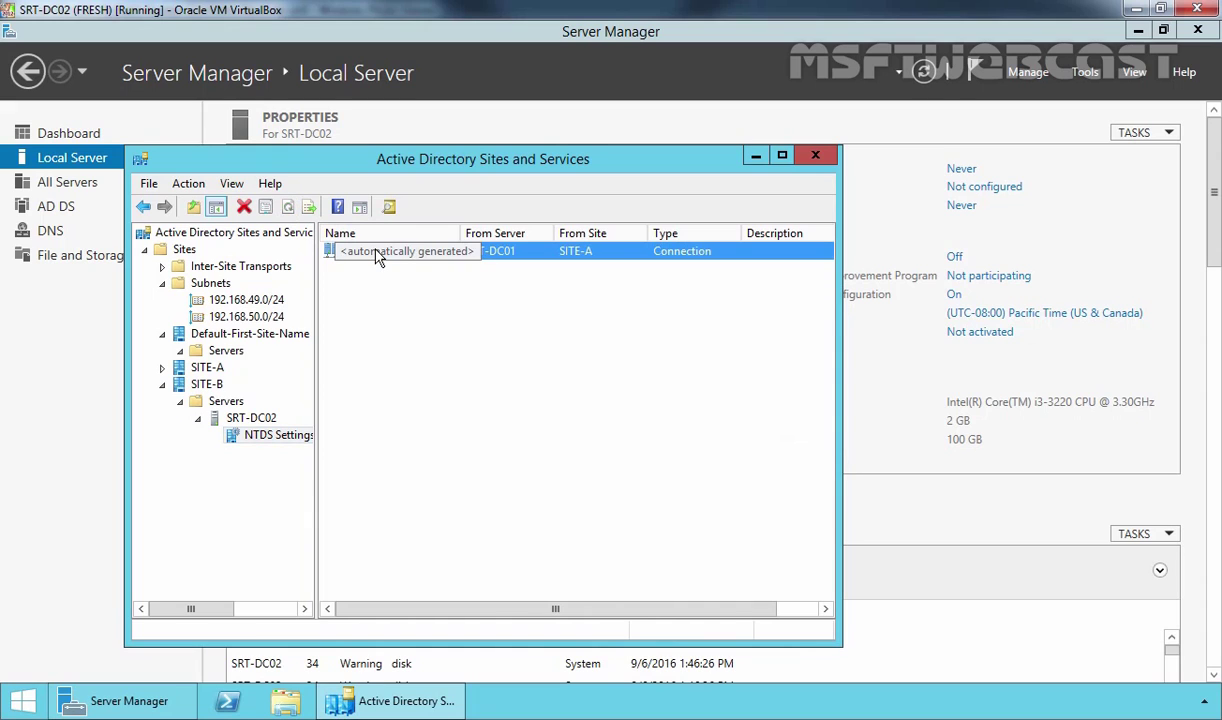
right_click(378, 255)
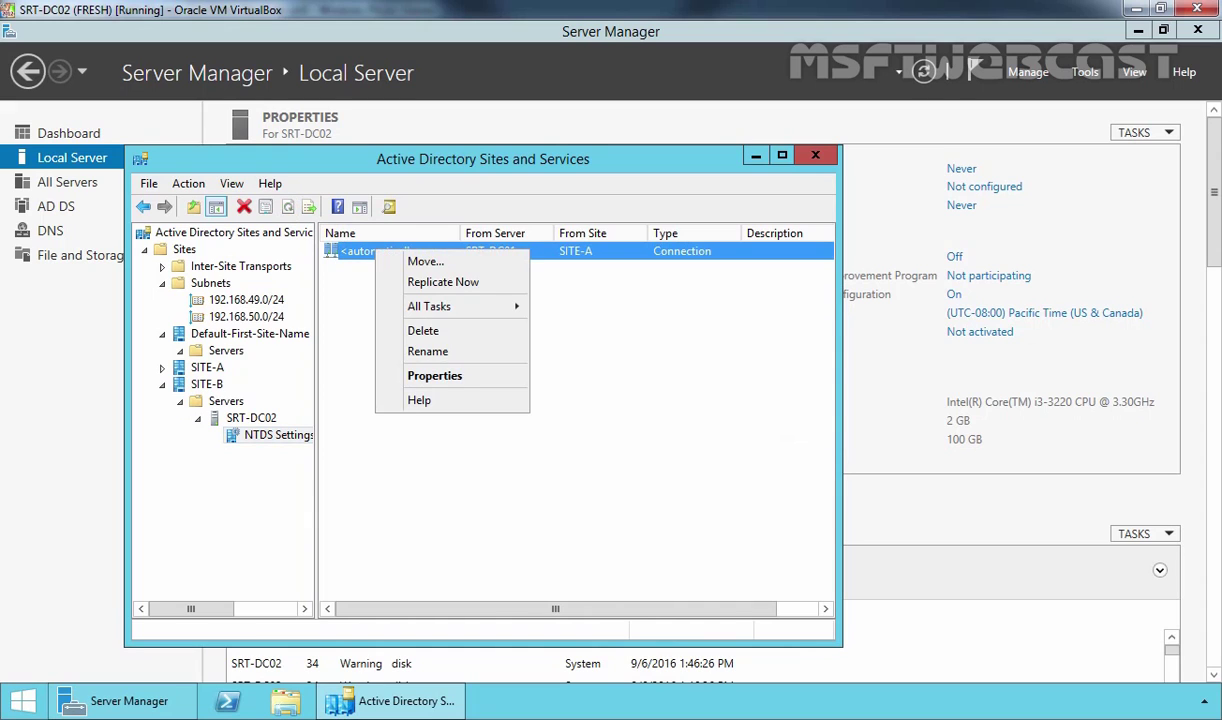
click(410, 290)
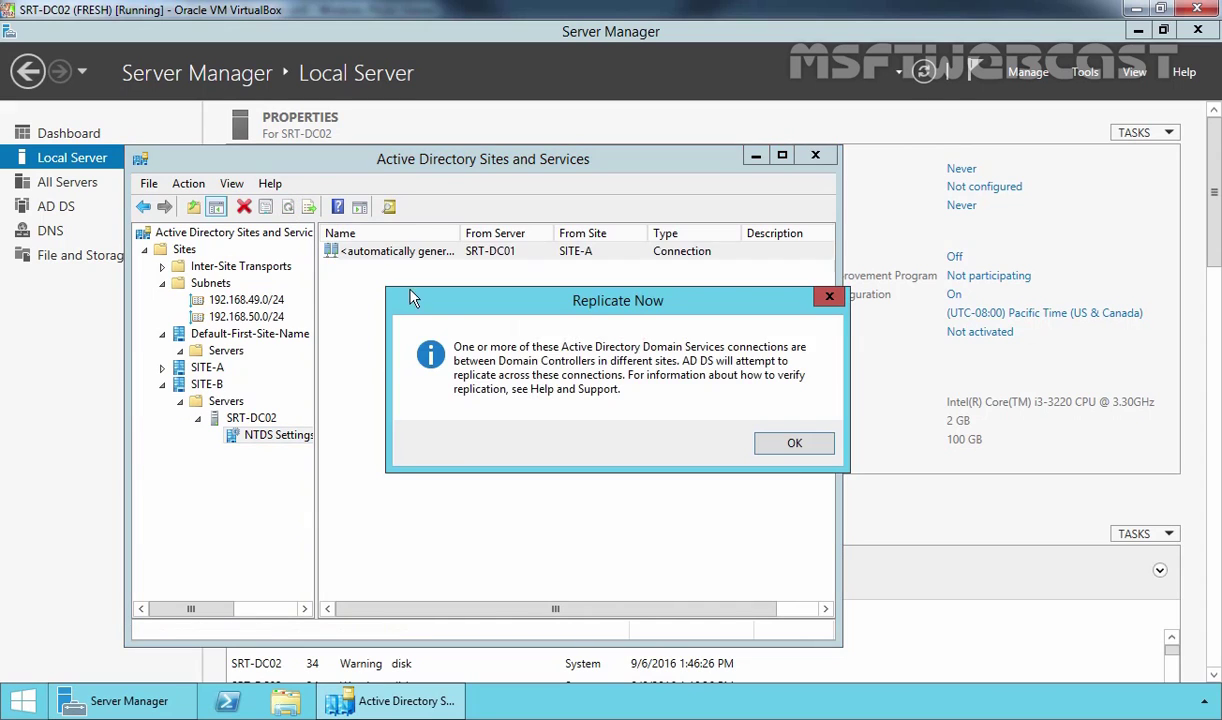
key(Return)
click(586, 376)
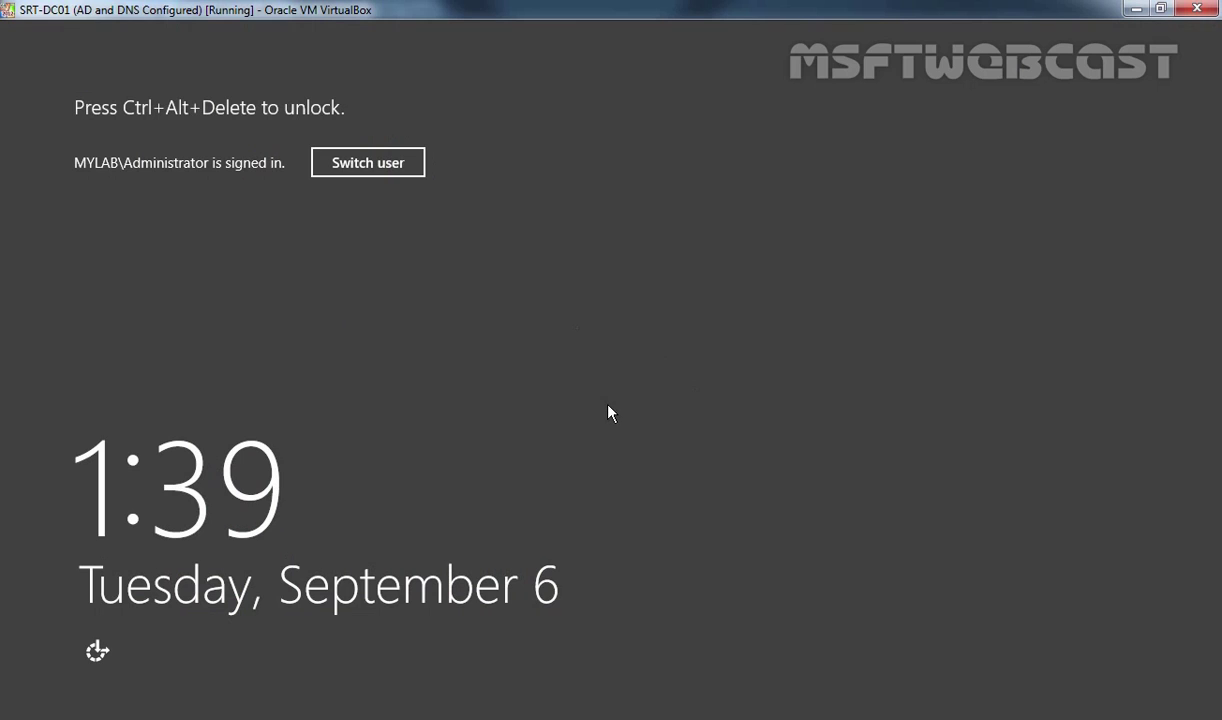
- Sign in to SRT-DC01 with the administrator password
key(ctrl+alt+Delete)
text(****)
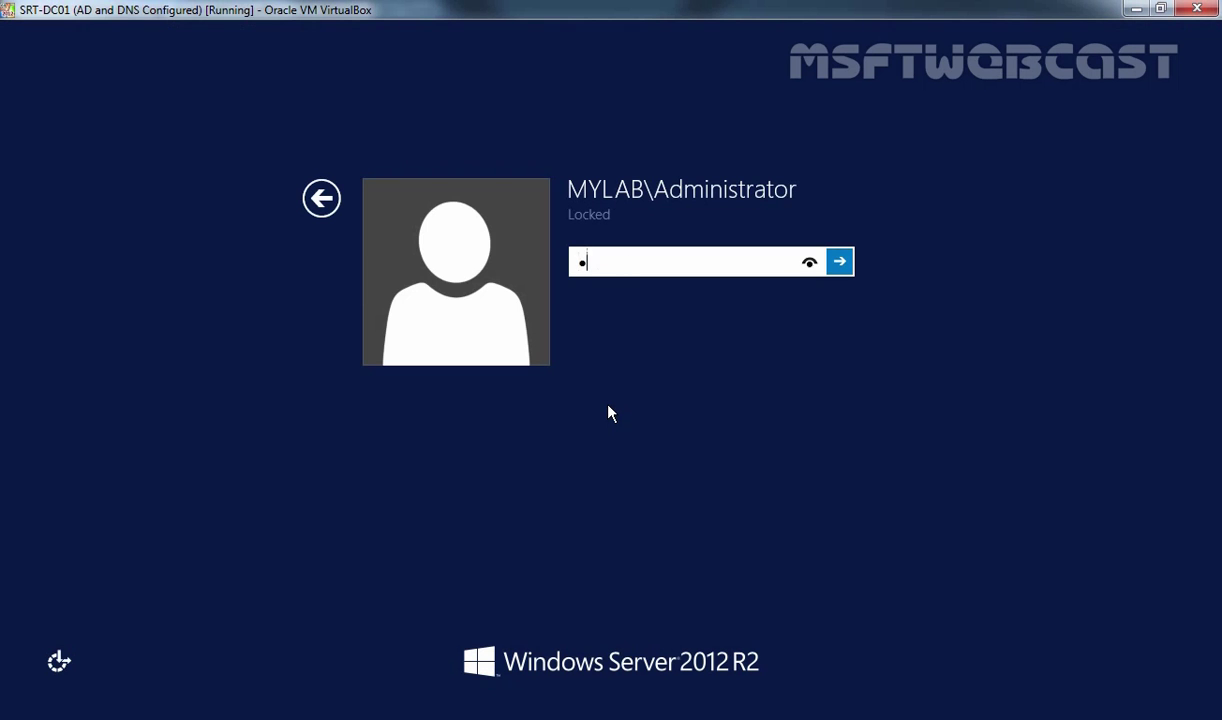
text(****)
key(Return)
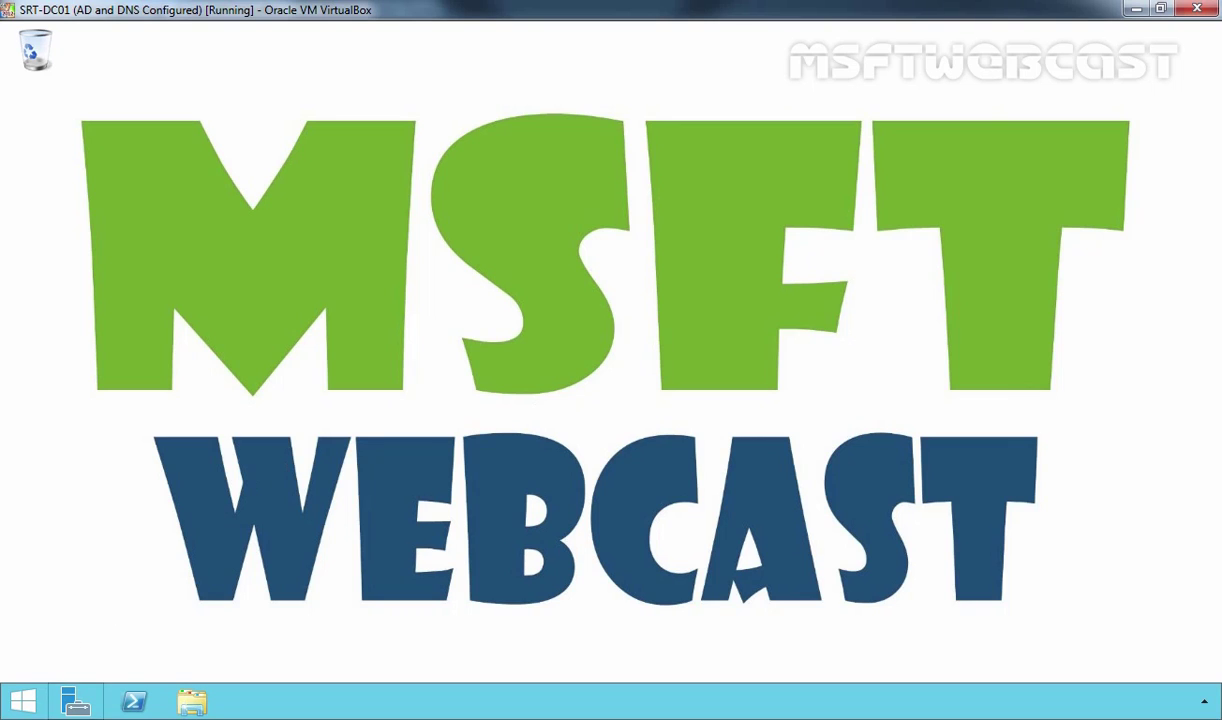
- Launch Active Directory Sites and Services on SRT-DC01 and expand SITE-A's Servers
click(20, 702)
click(125, 680)
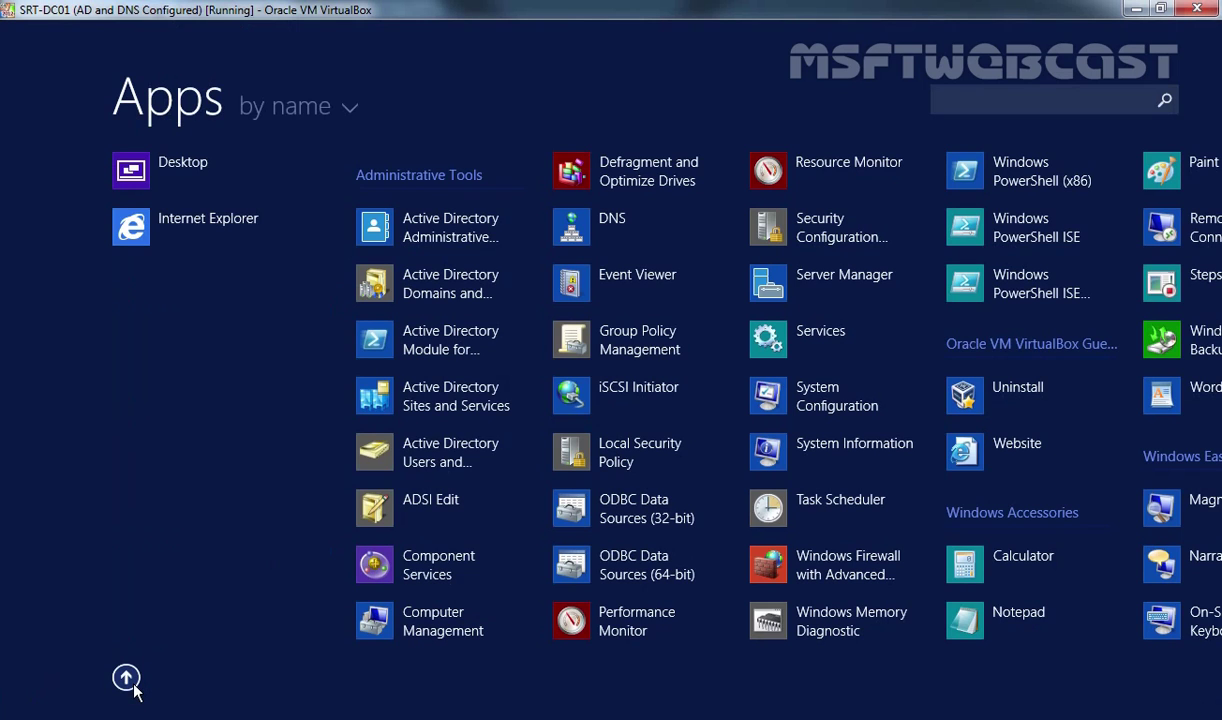
click(470, 398)
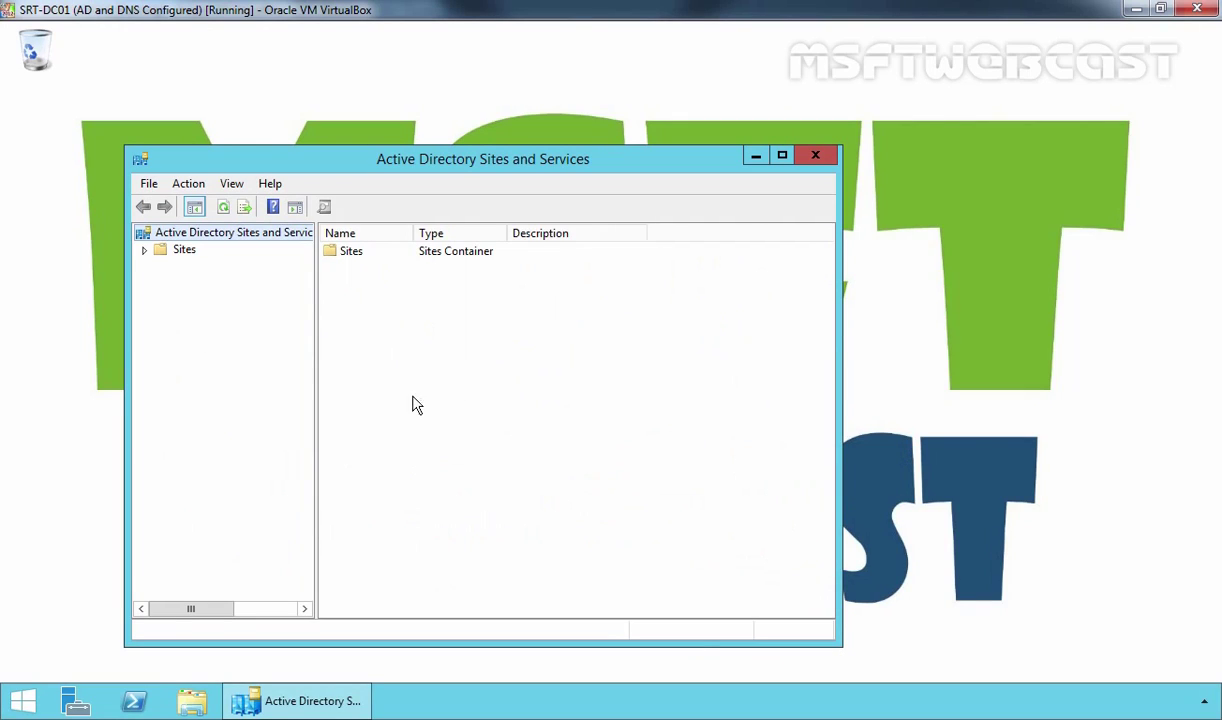
click(183, 250)
double_click(182, 251)
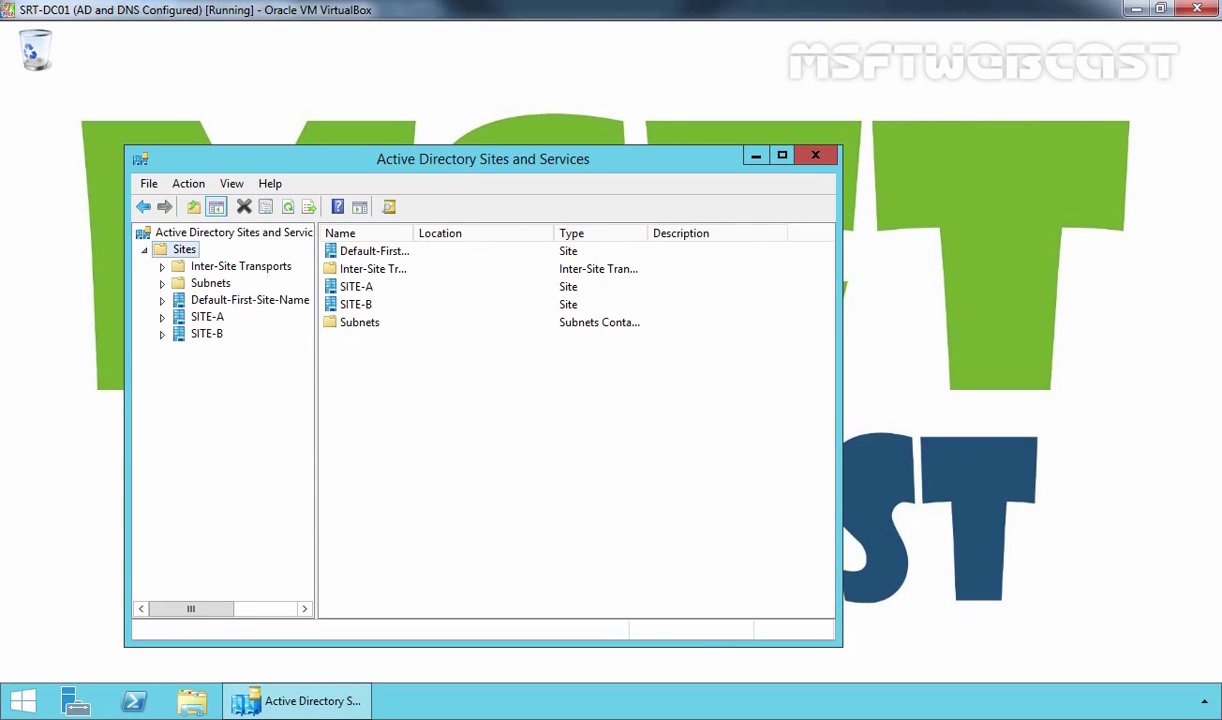
click(207, 318)
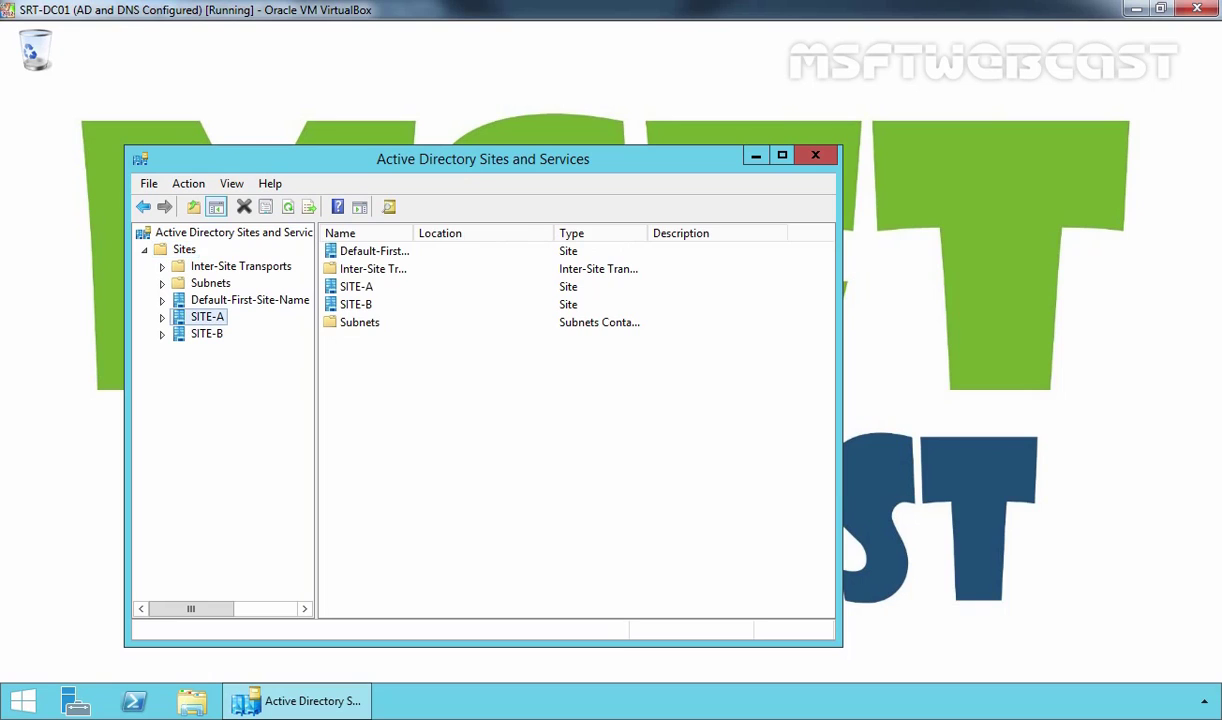
double_click(207, 318)
click(222, 334)
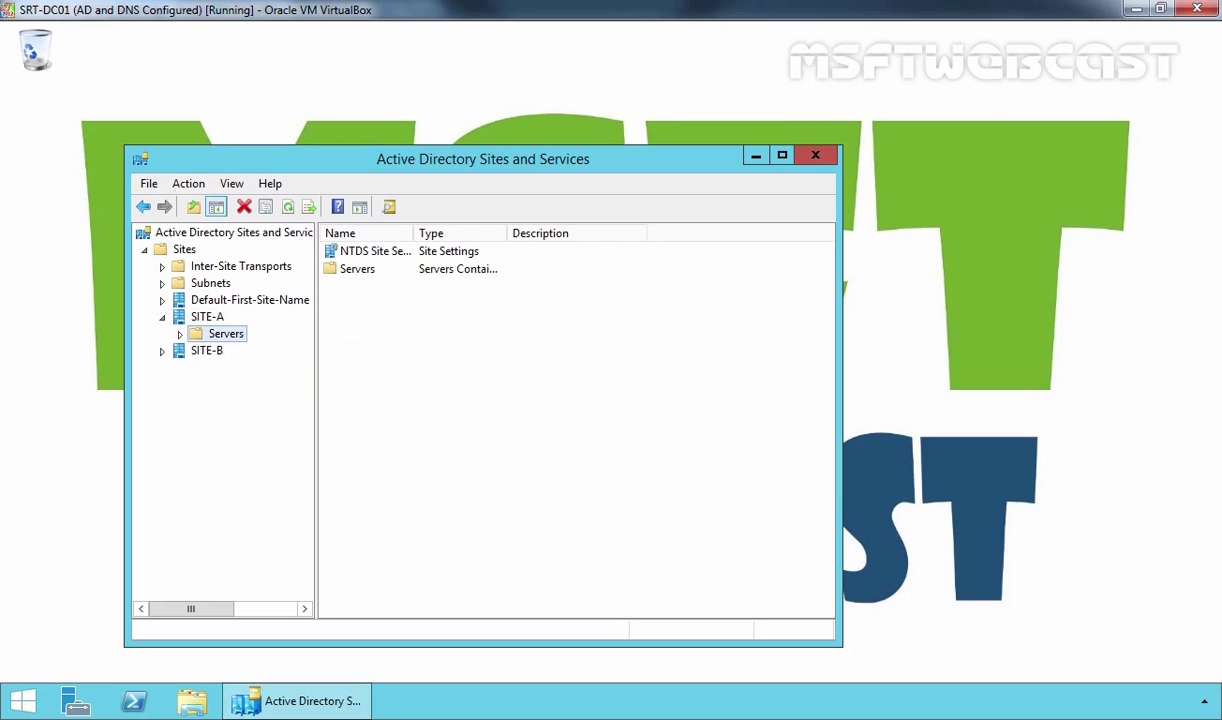
double_click(224, 335)
- Run Check Replication Topology on SRT-DC01's NTDS Settings
click(228, 353)
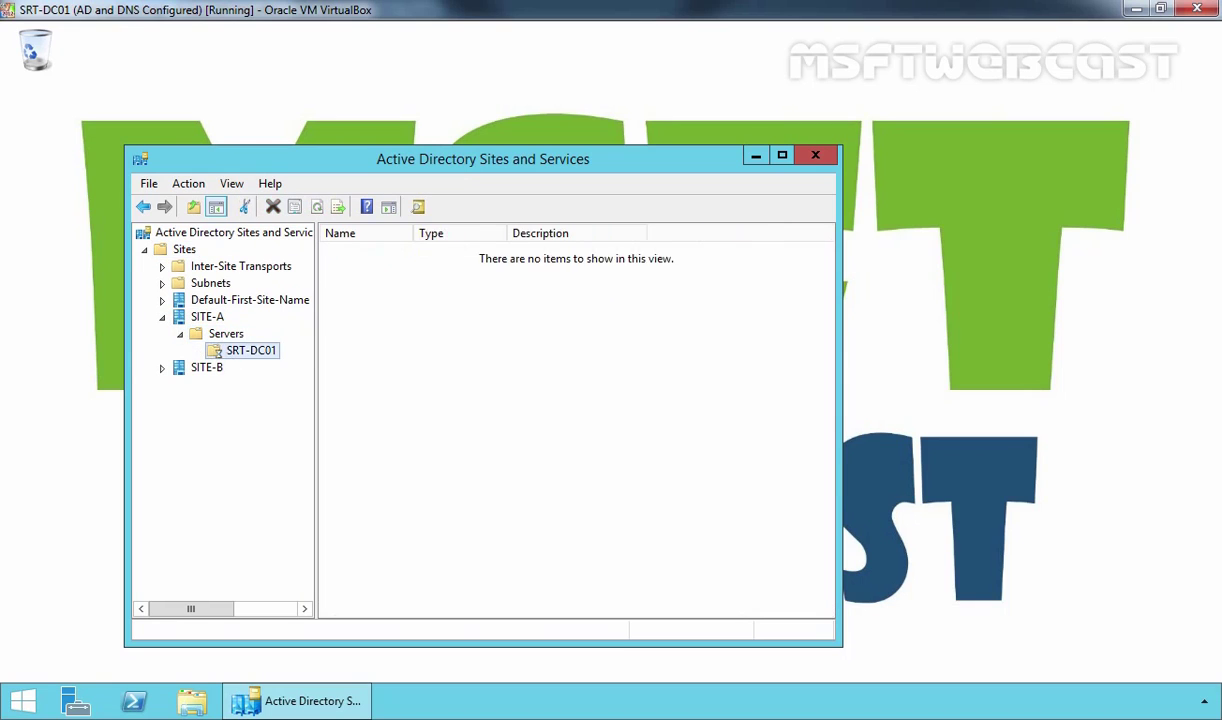
double_click(229, 353)
click(248, 369)
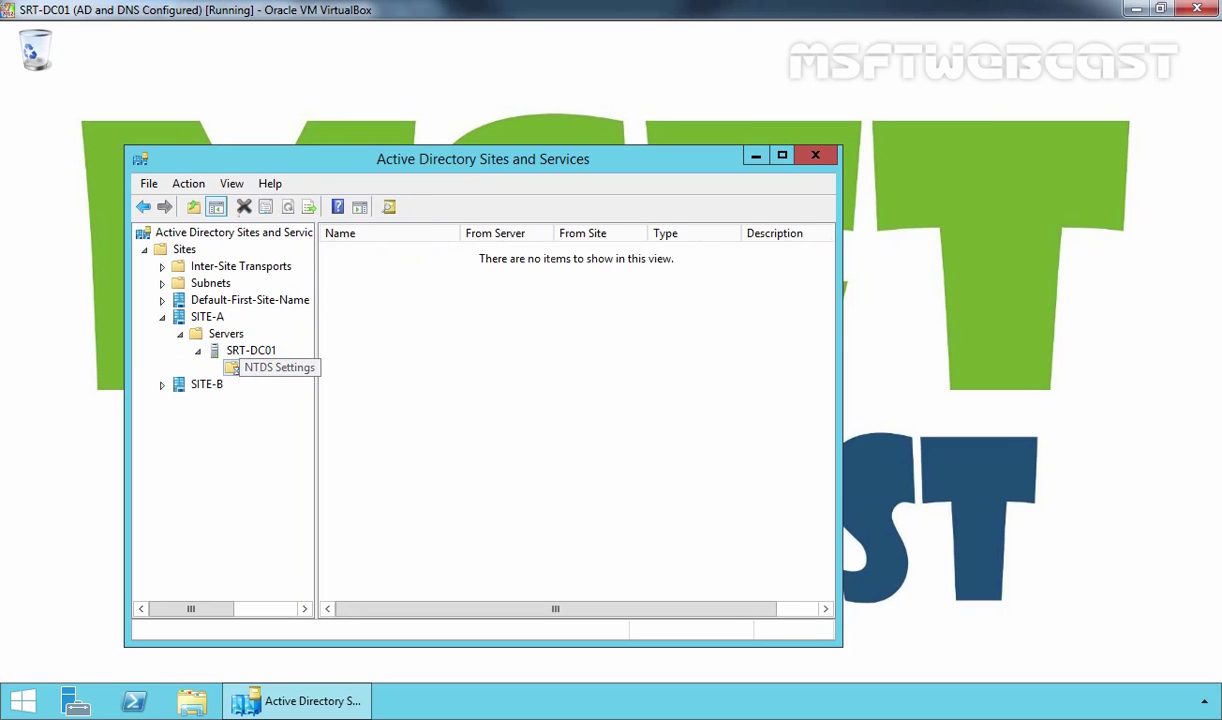
right_click(253, 370)
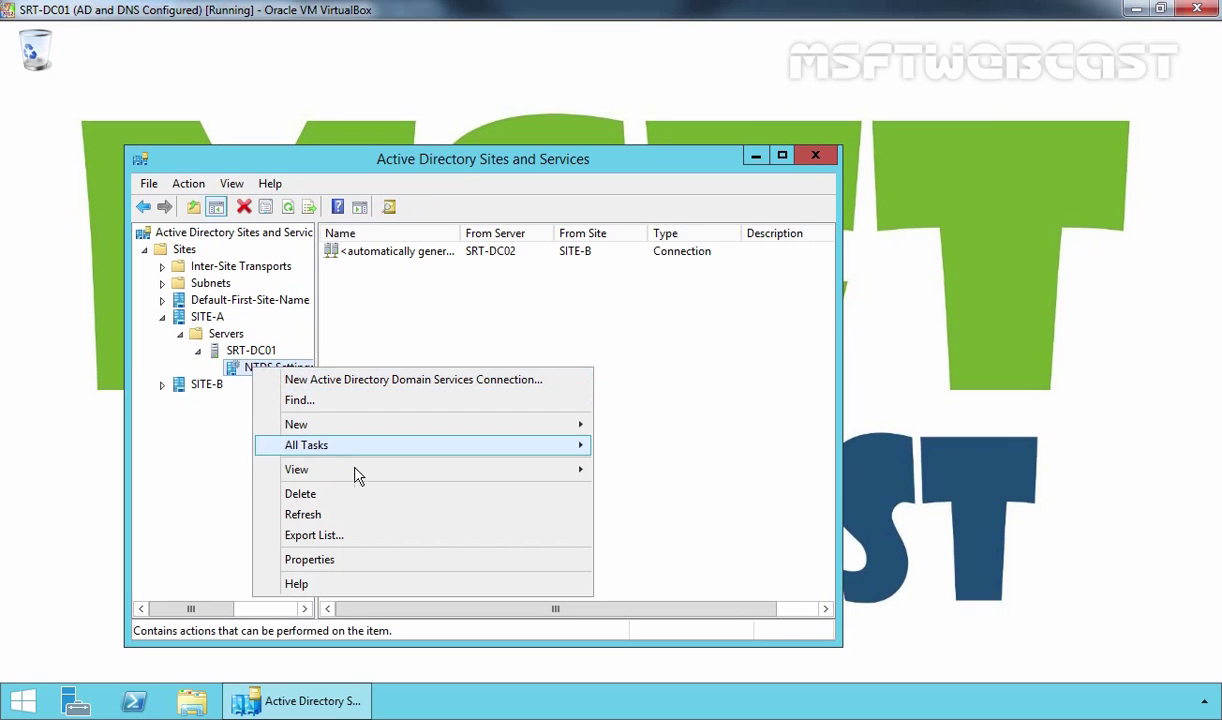
mouse_move(577, 458)
click(644, 470)
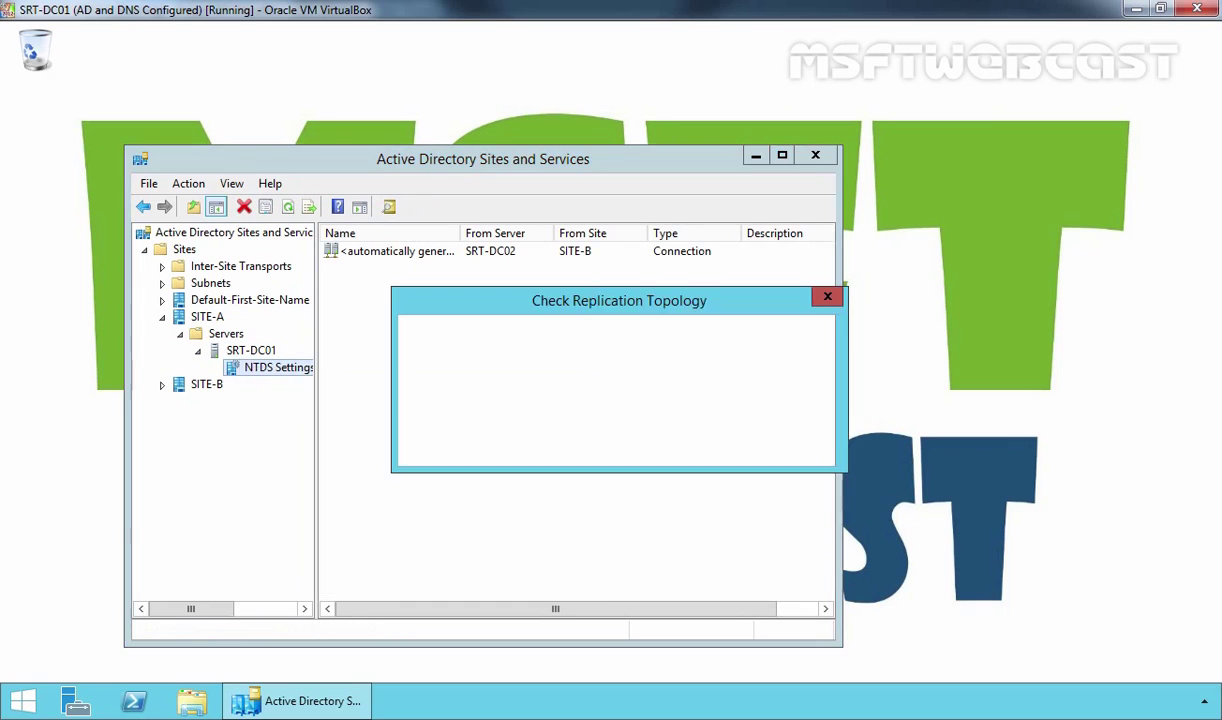
key(Return)
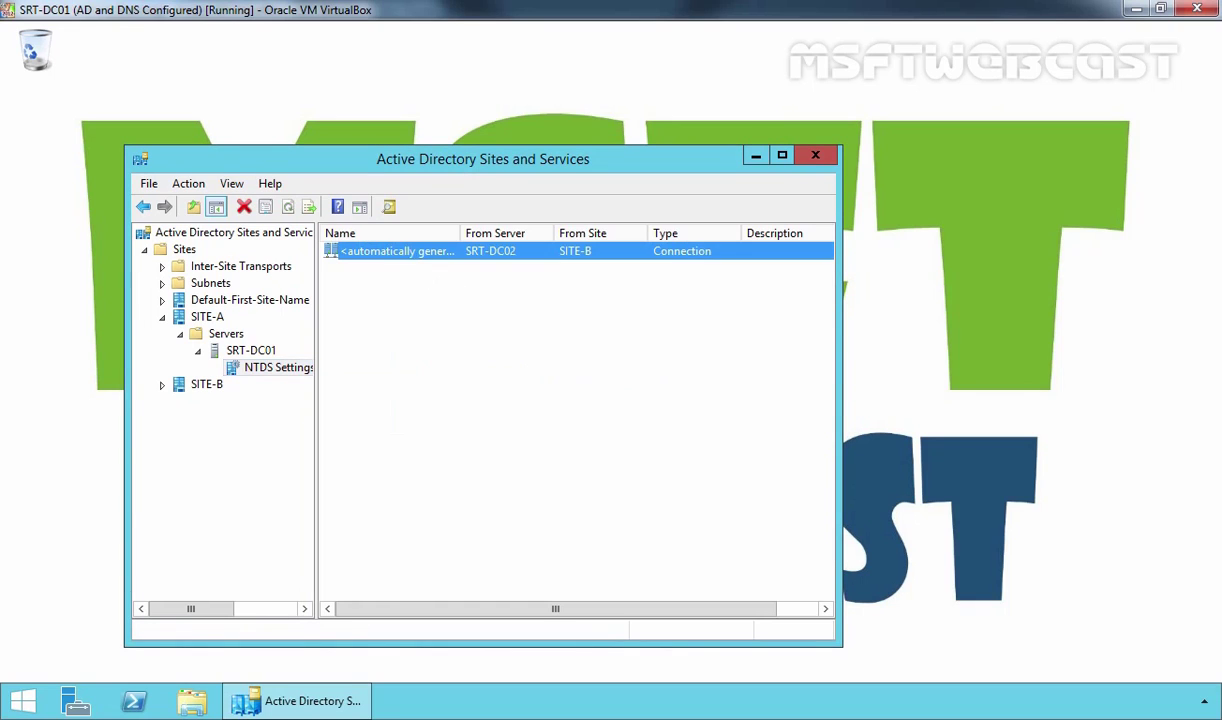
- Replicate SRT-DC01's connection from SRT-DC02 now
right_click(400, 251)
click(477, 287)
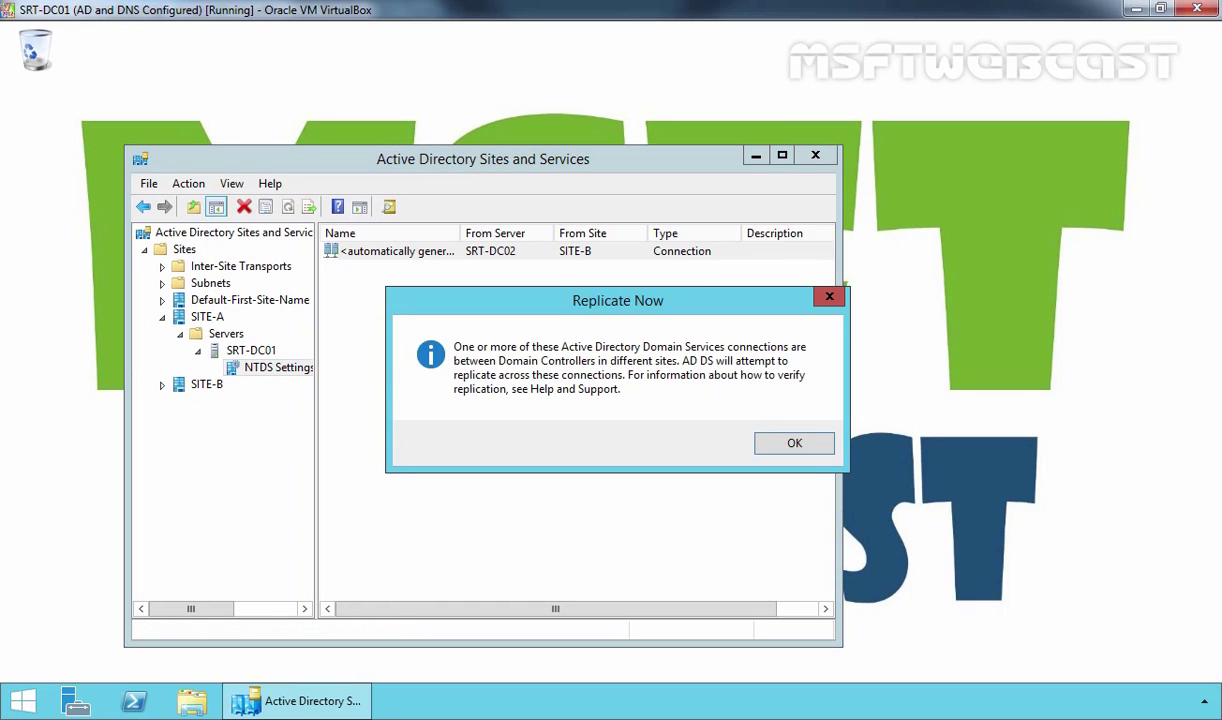
click(794, 443)
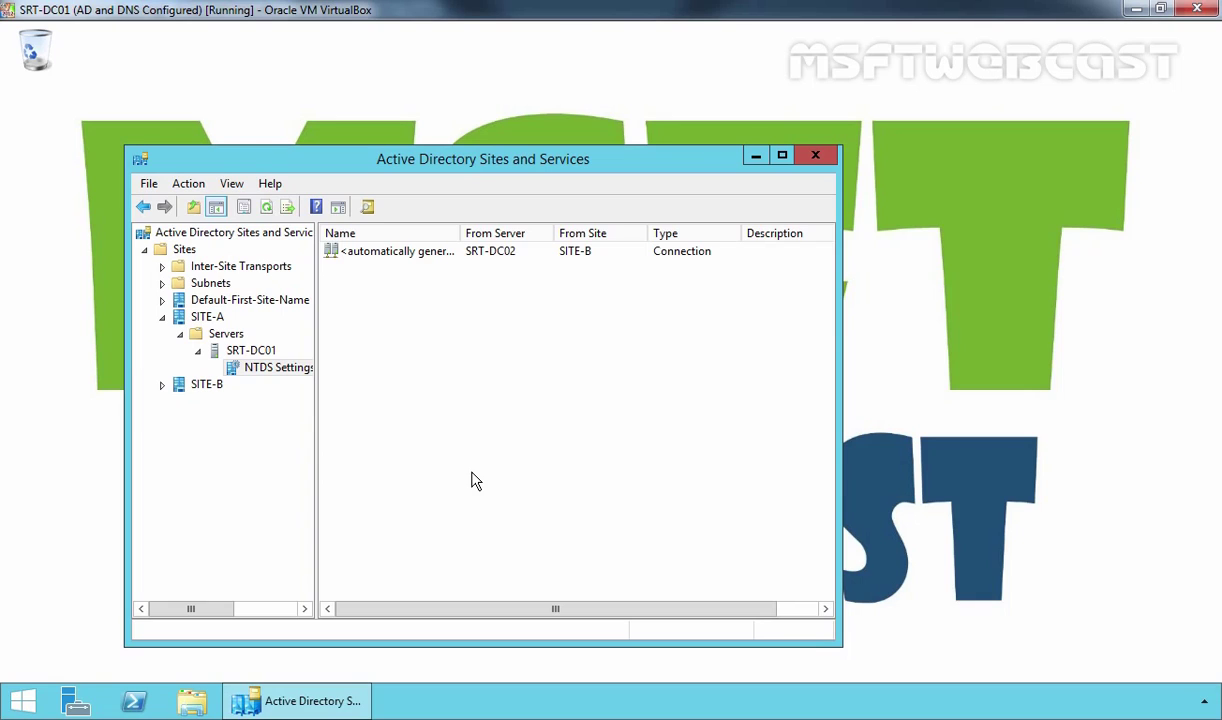
- Under Inter-Site Transports > IP, add site link SiteA2SiteB containing SITE-A and SITE-B
click(236, 268)
double_click(236, 268)
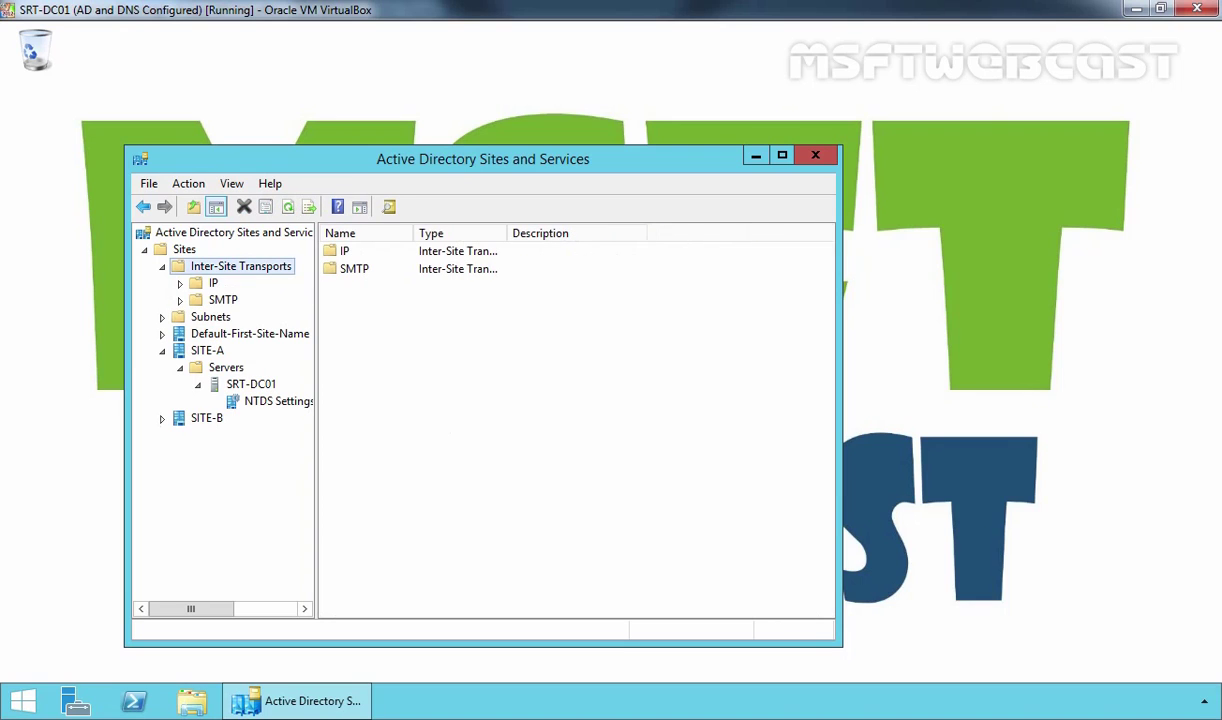
click(215, 284)
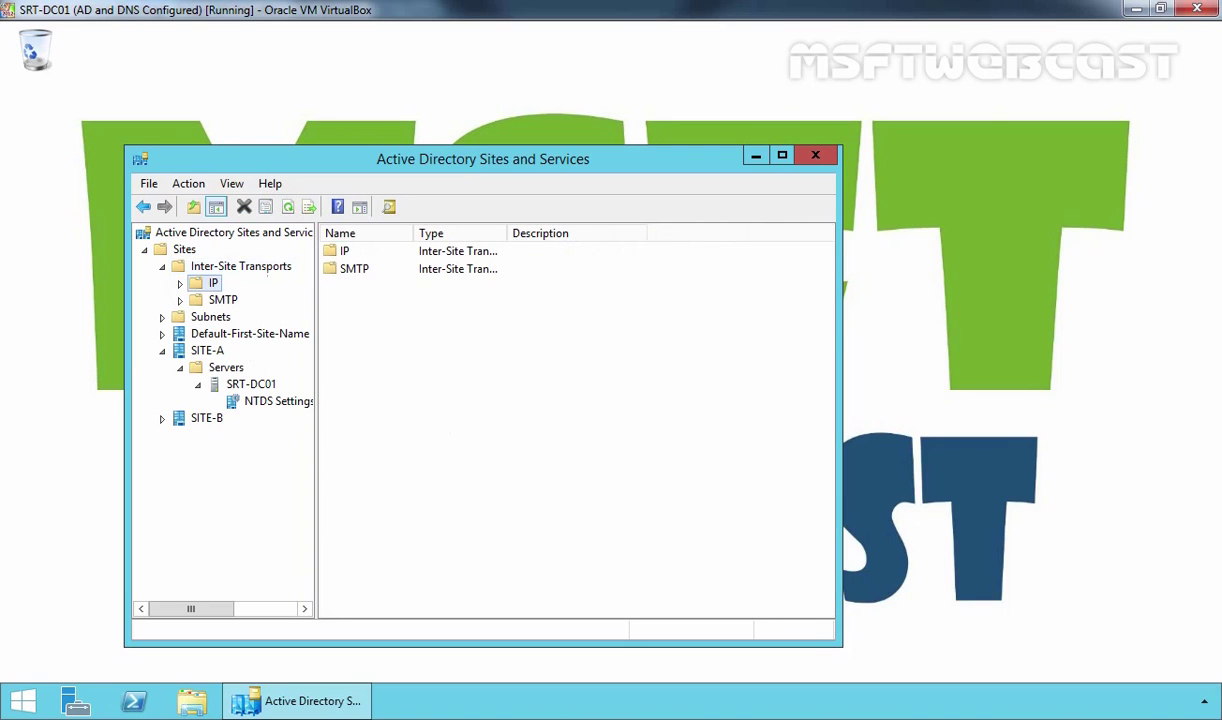
right_click(215, 284)
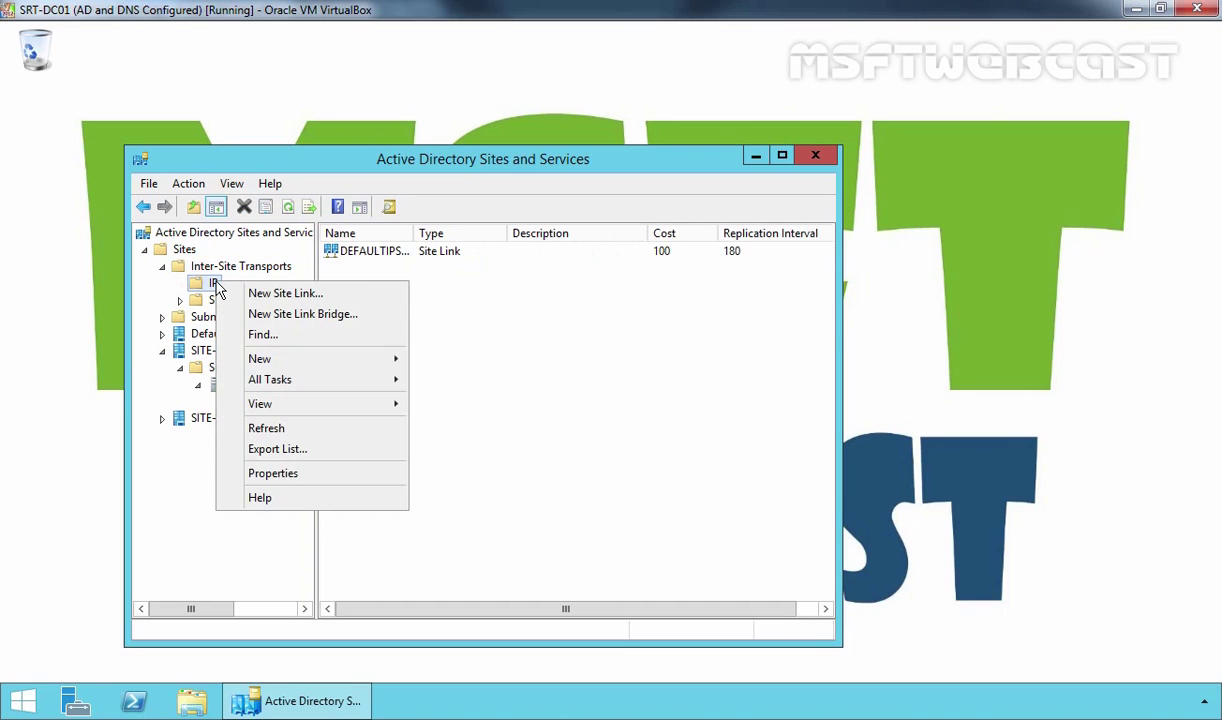
click(270, 296)
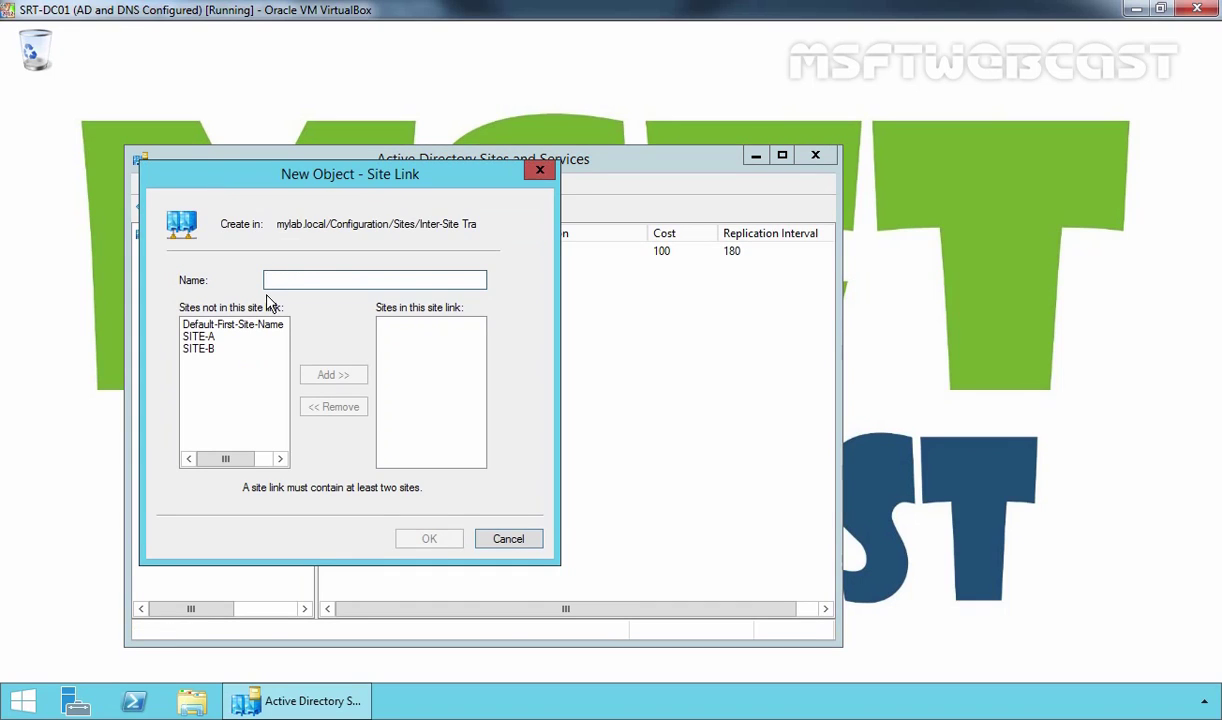
text(Site)
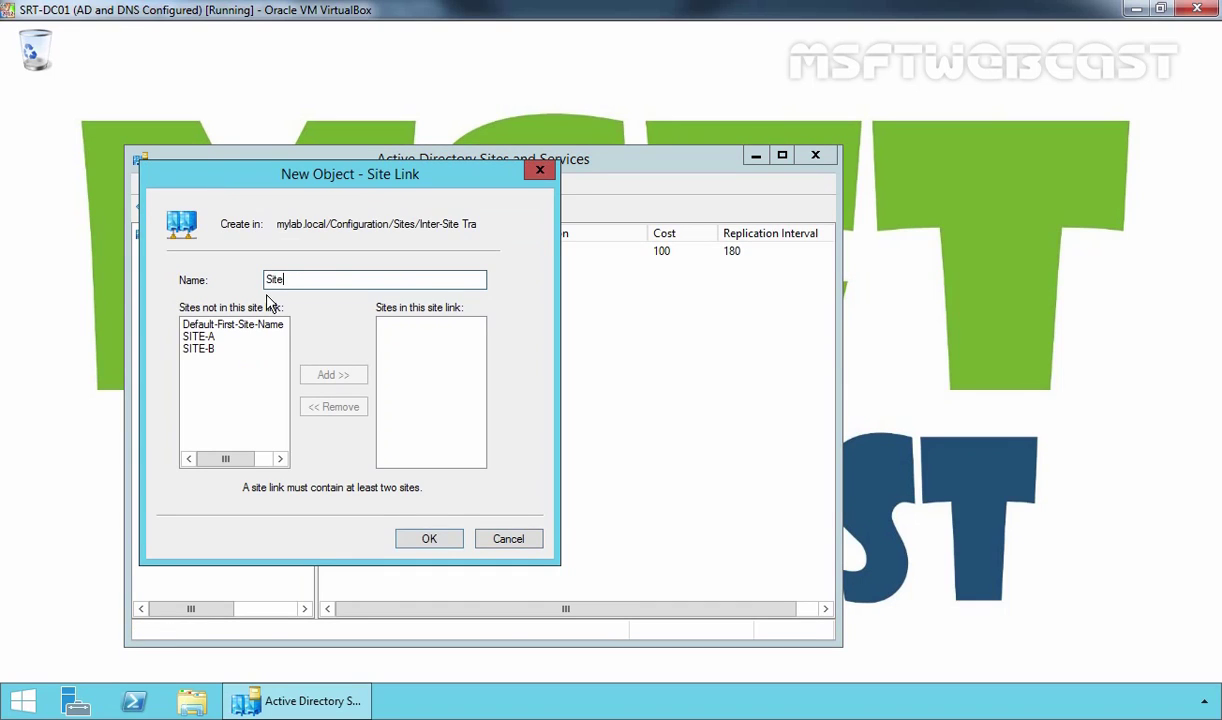
text(A2SiteB)
click(197, 336)
click(330, 374)
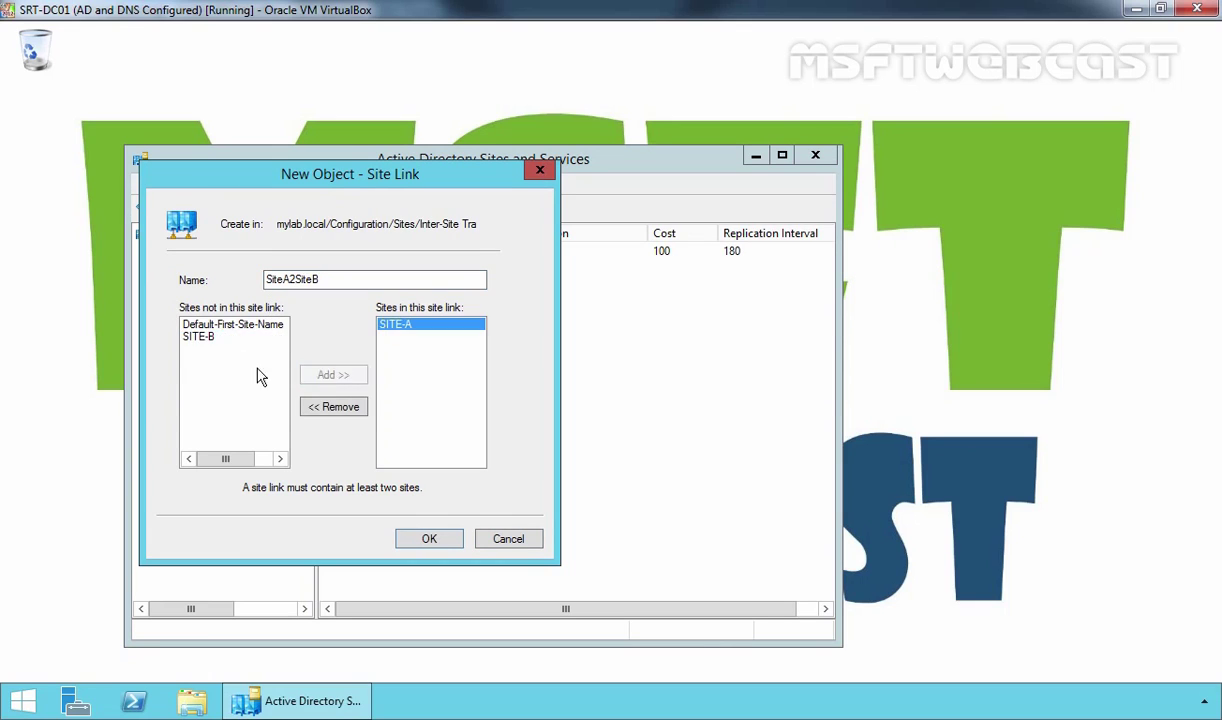
click(199, 340)
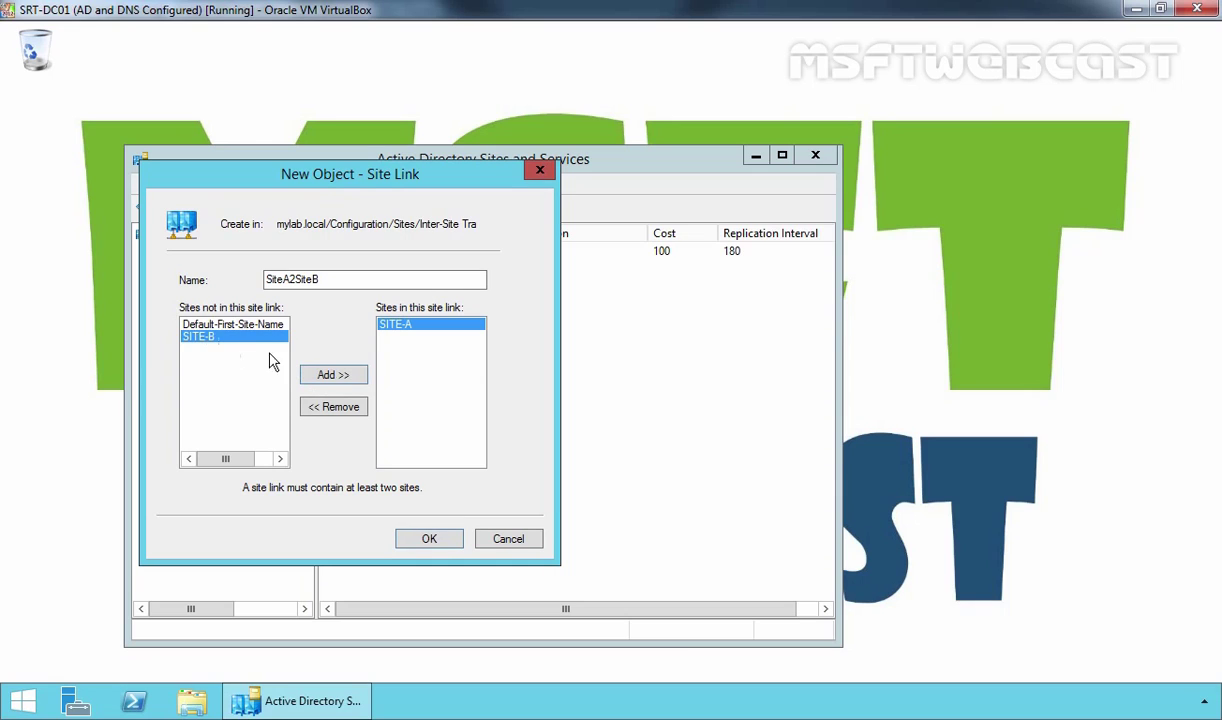
click(340, 378)
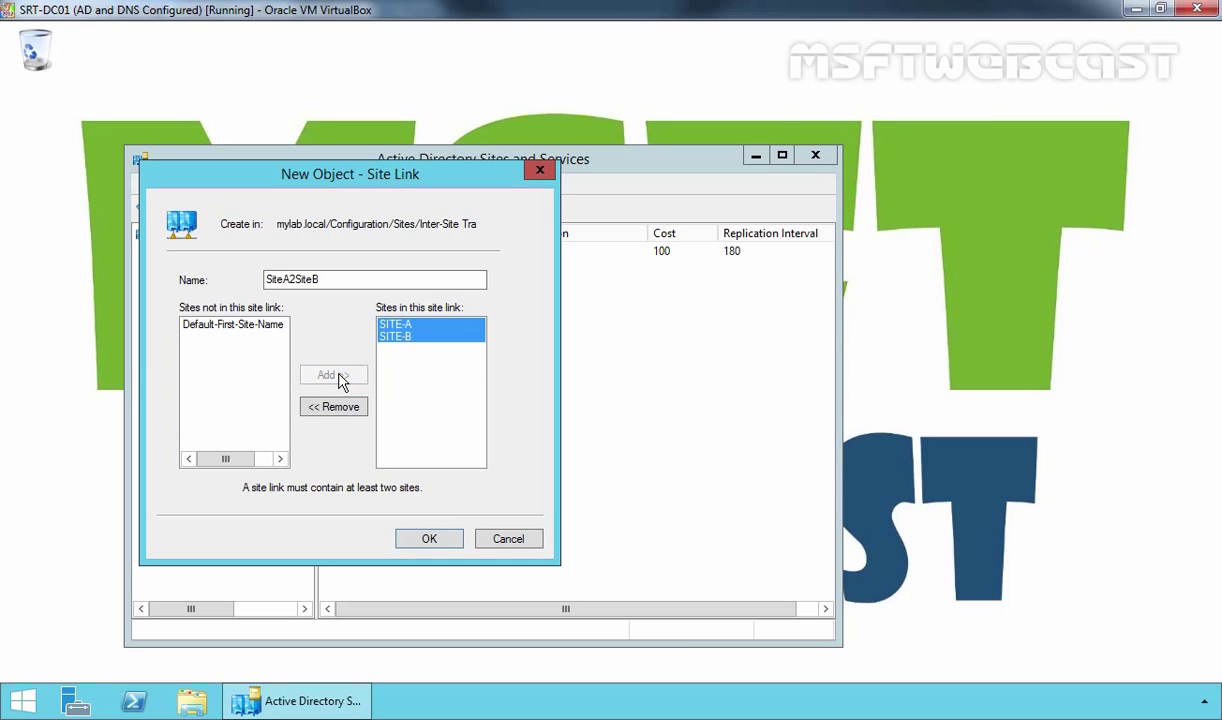
click(429, 541)
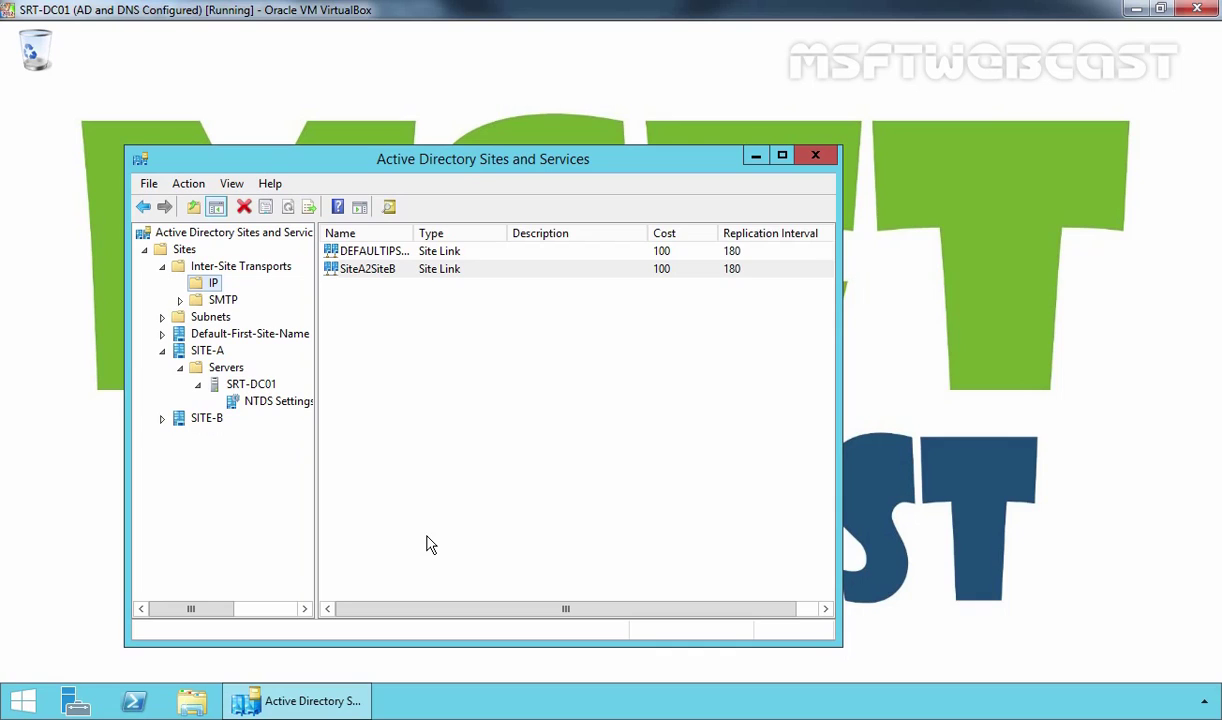
right_click(350, 269)
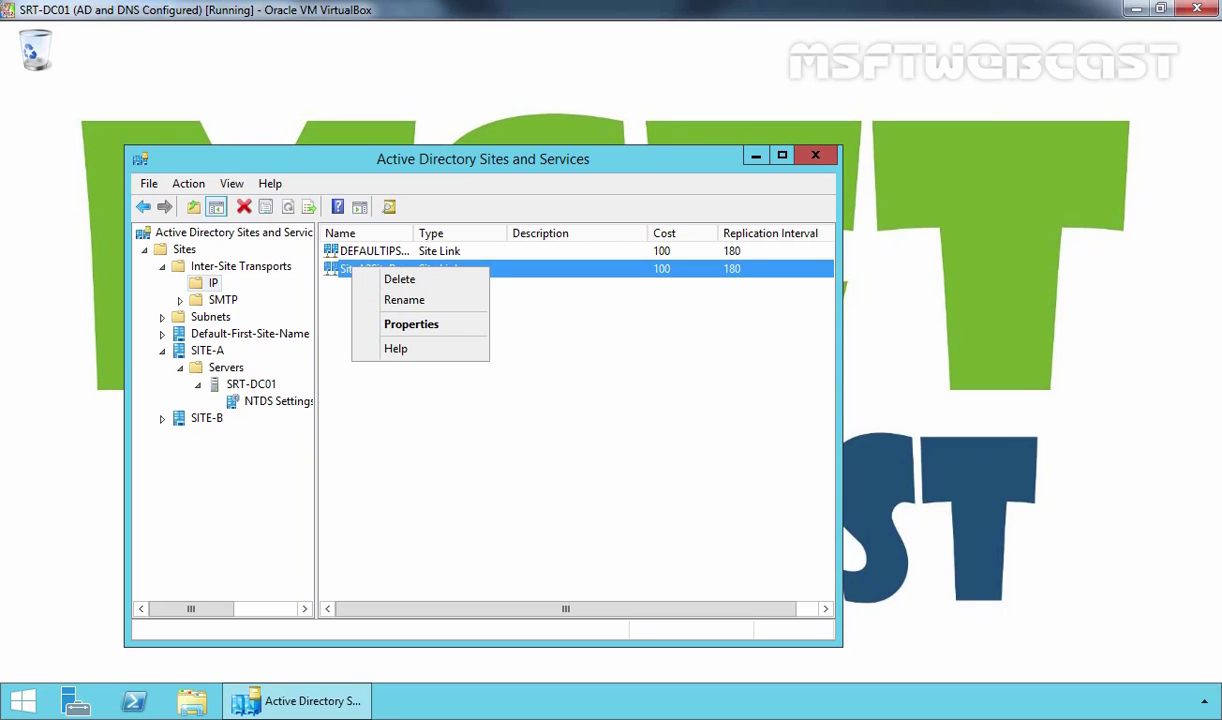
click(400, 326)
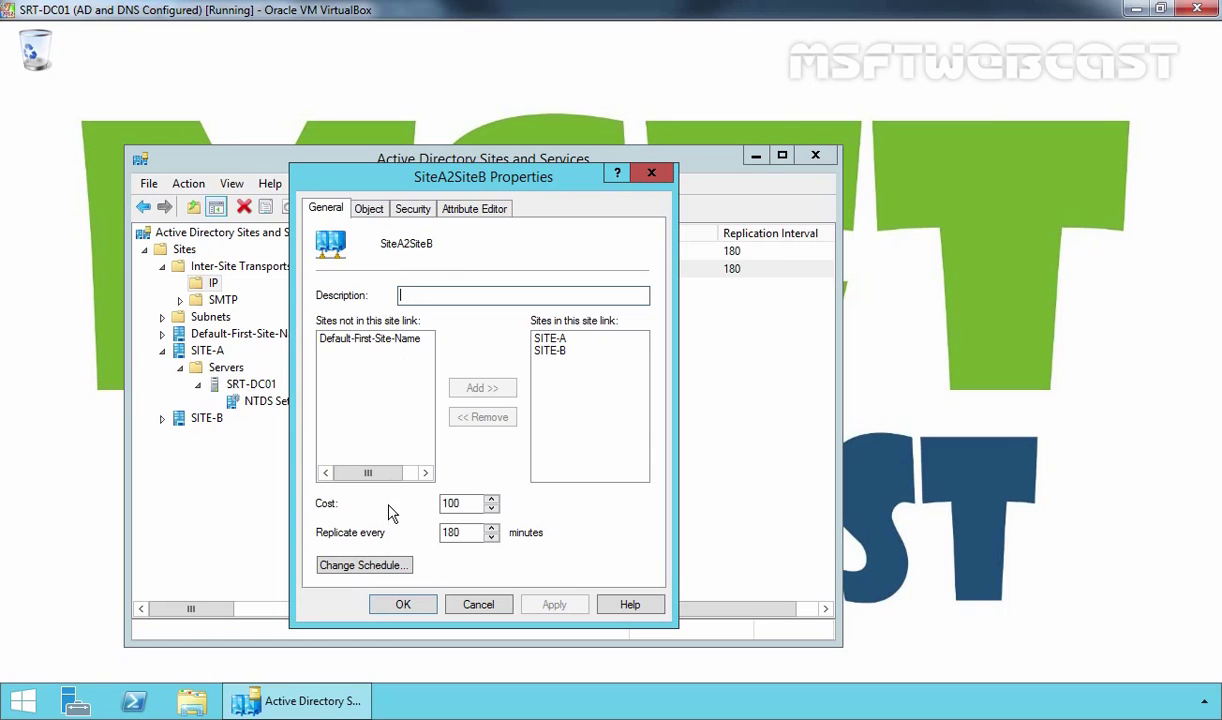
click(378, 565)
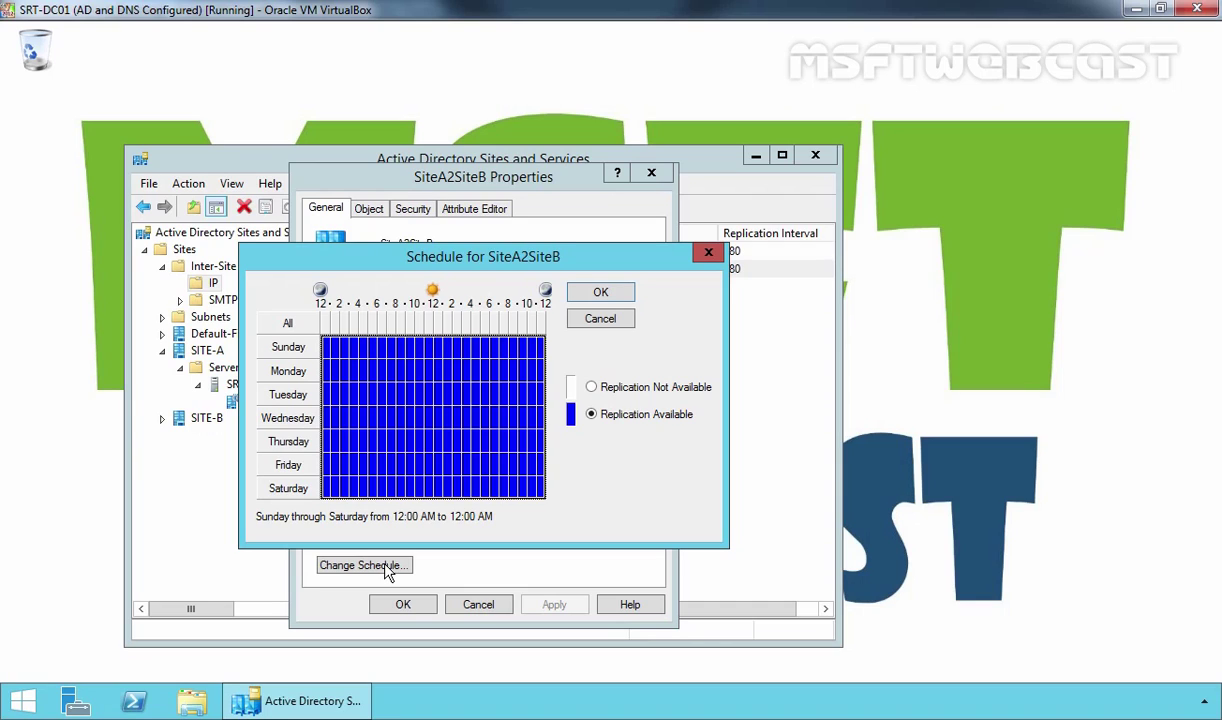
click(600, 293)
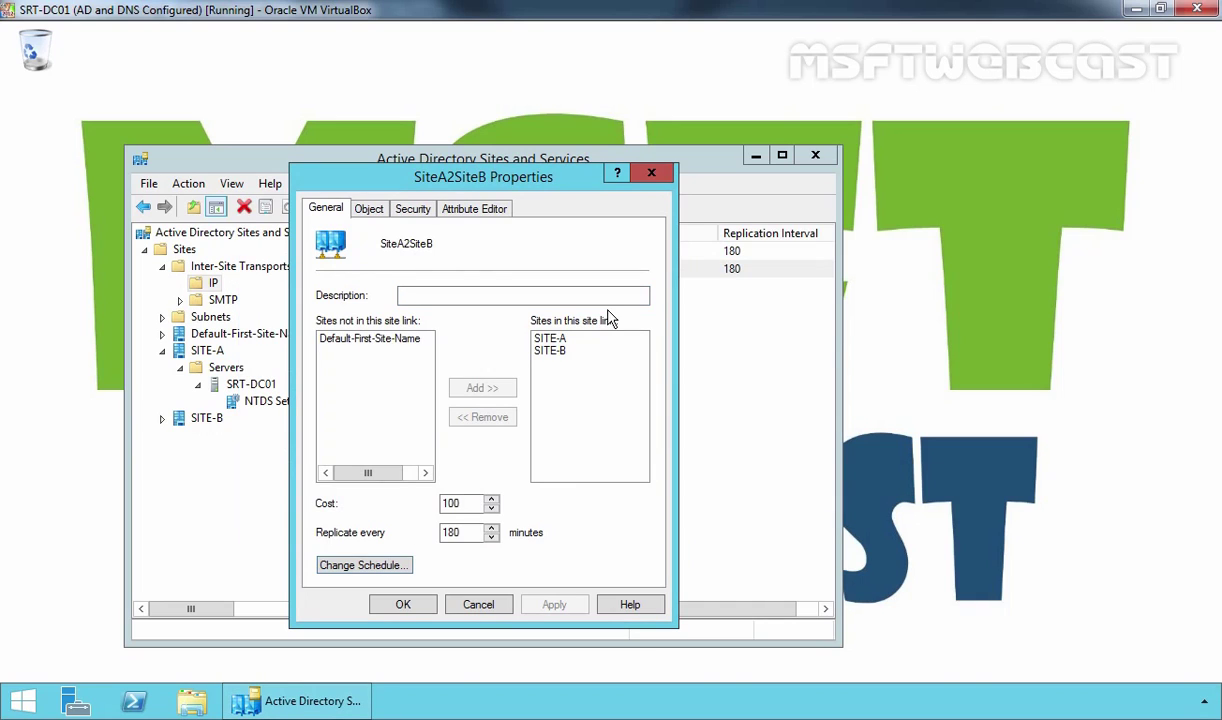
click(403, 606)
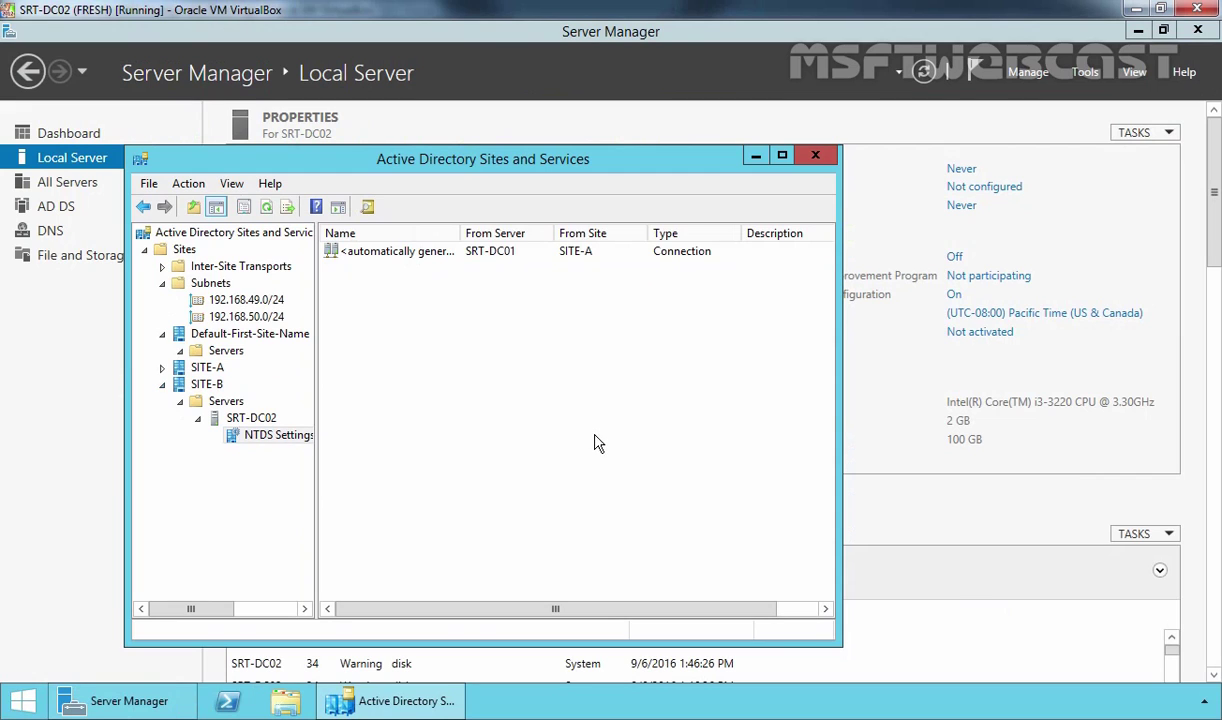
- Show SRT-DC02's IP site links, then recheck its replication topology
double_click(197, 268)
click(213, 284)
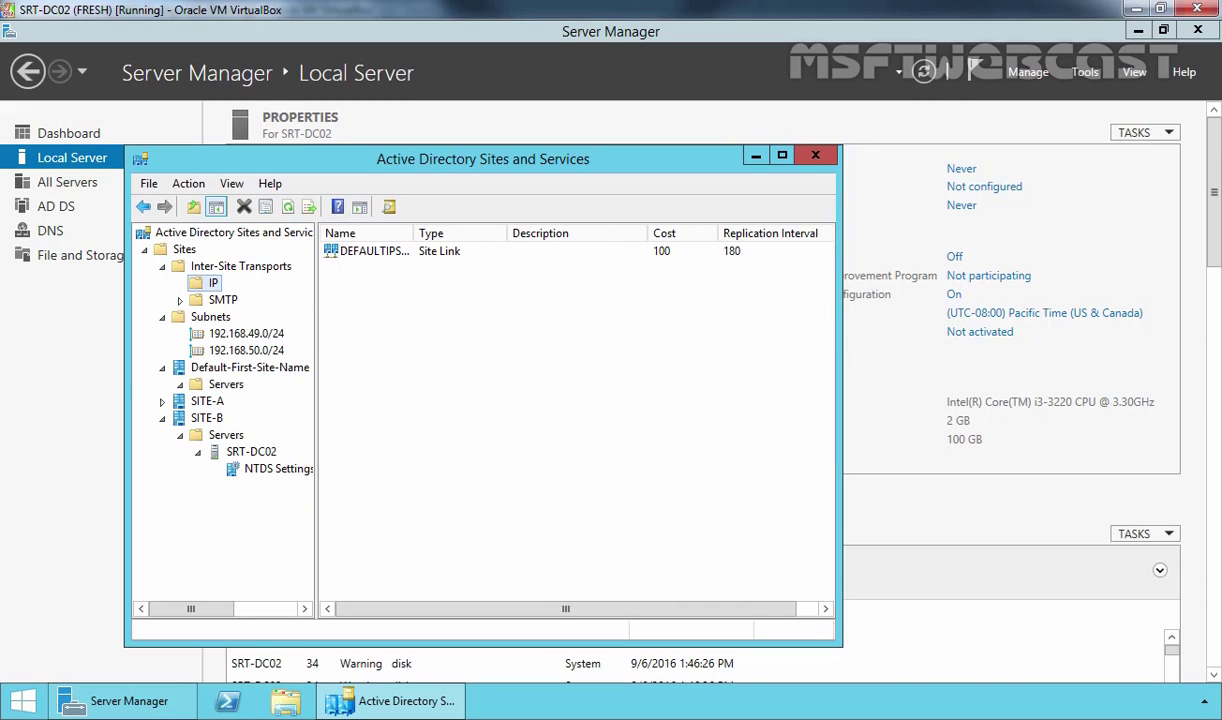
double_click(413, 232)
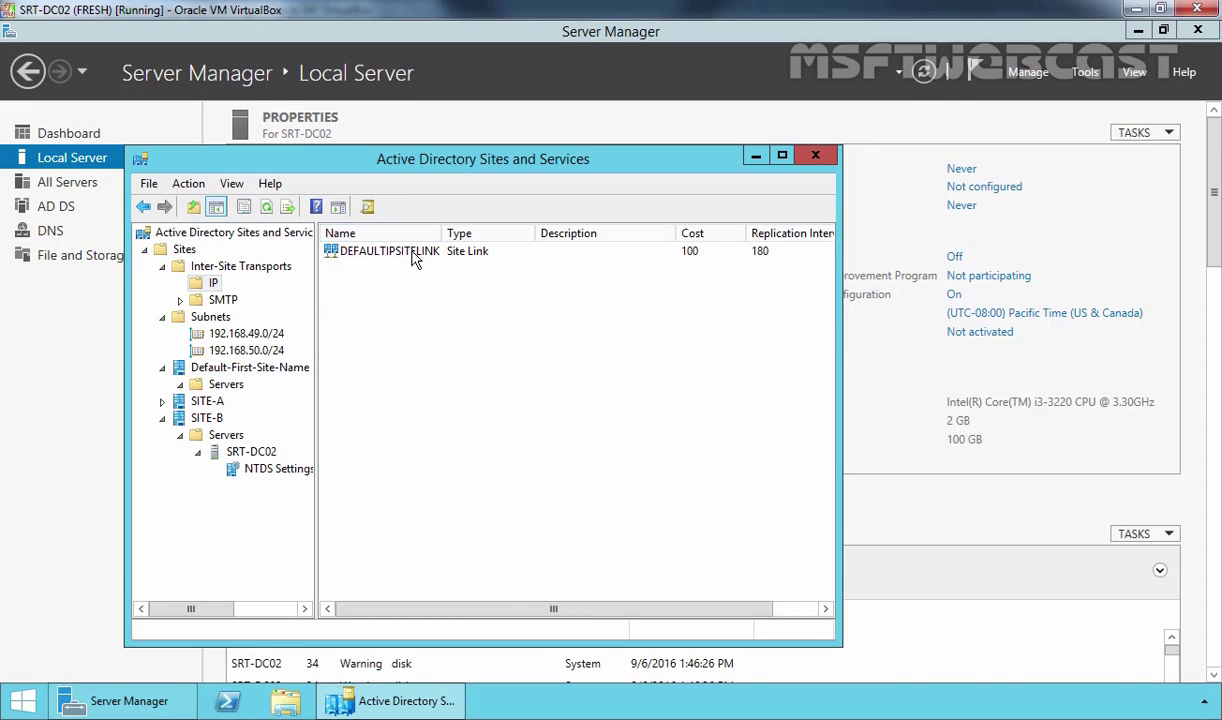
click(263, 472)
right_click(260, 473)
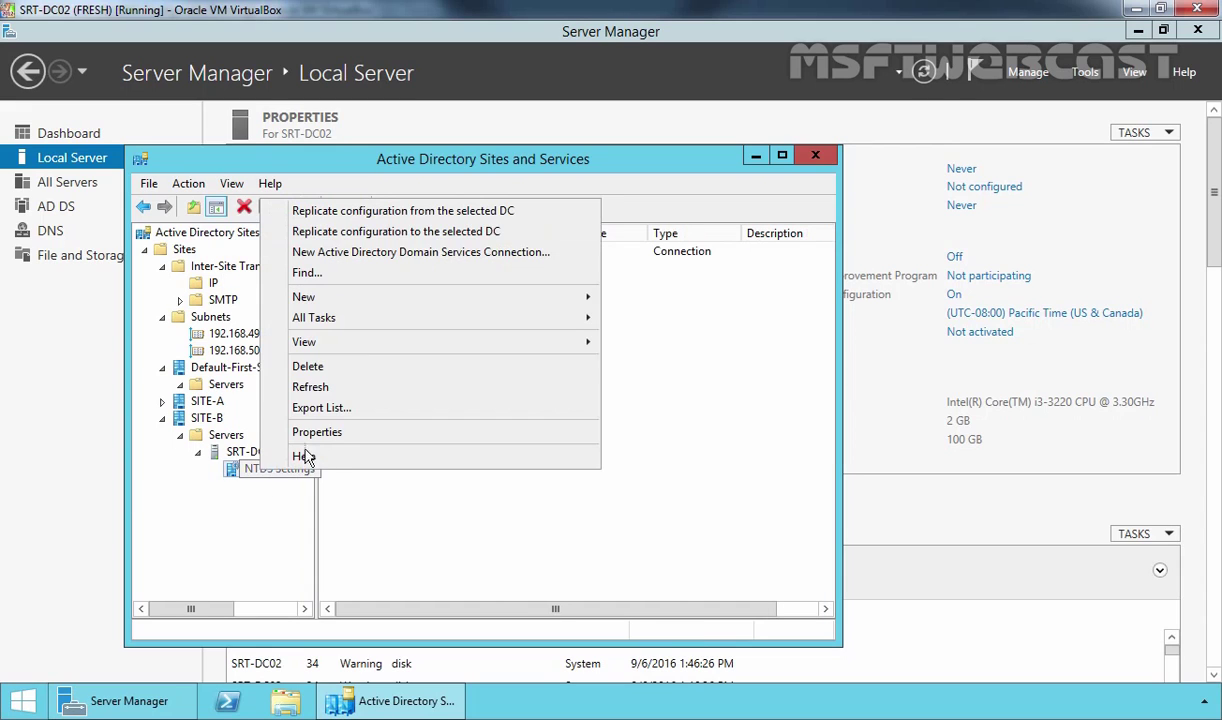
mouse_move(330, 315)
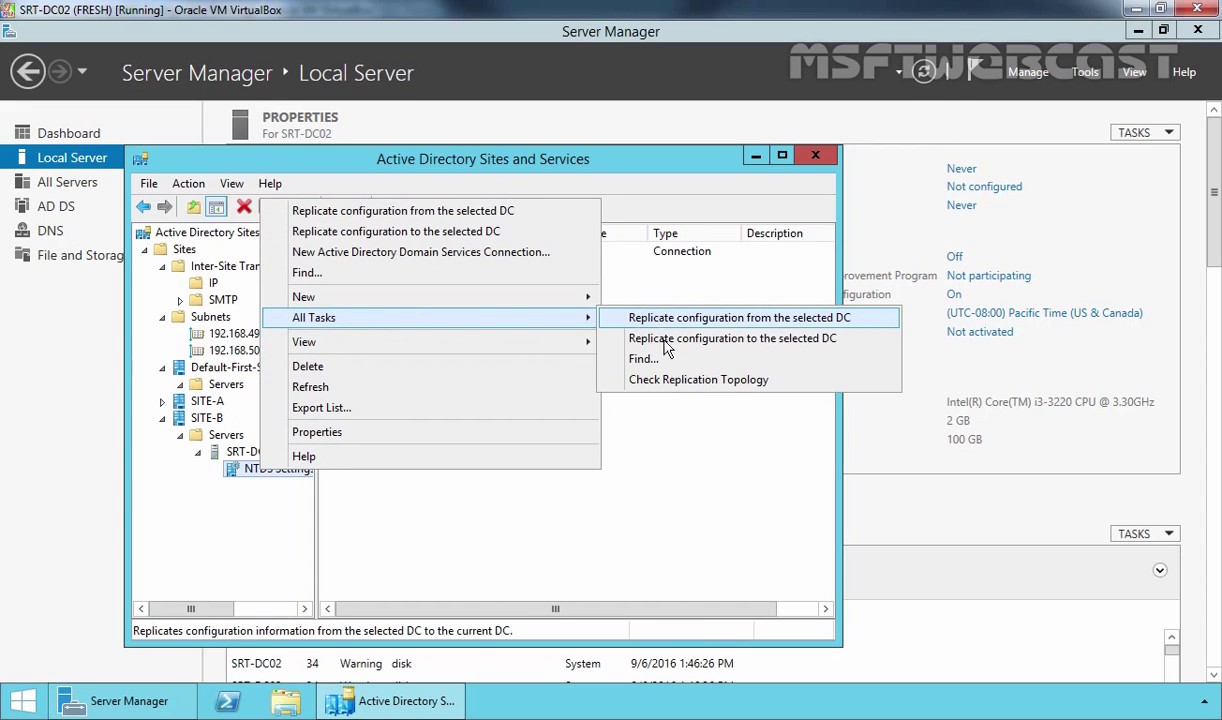
click(672, 380)
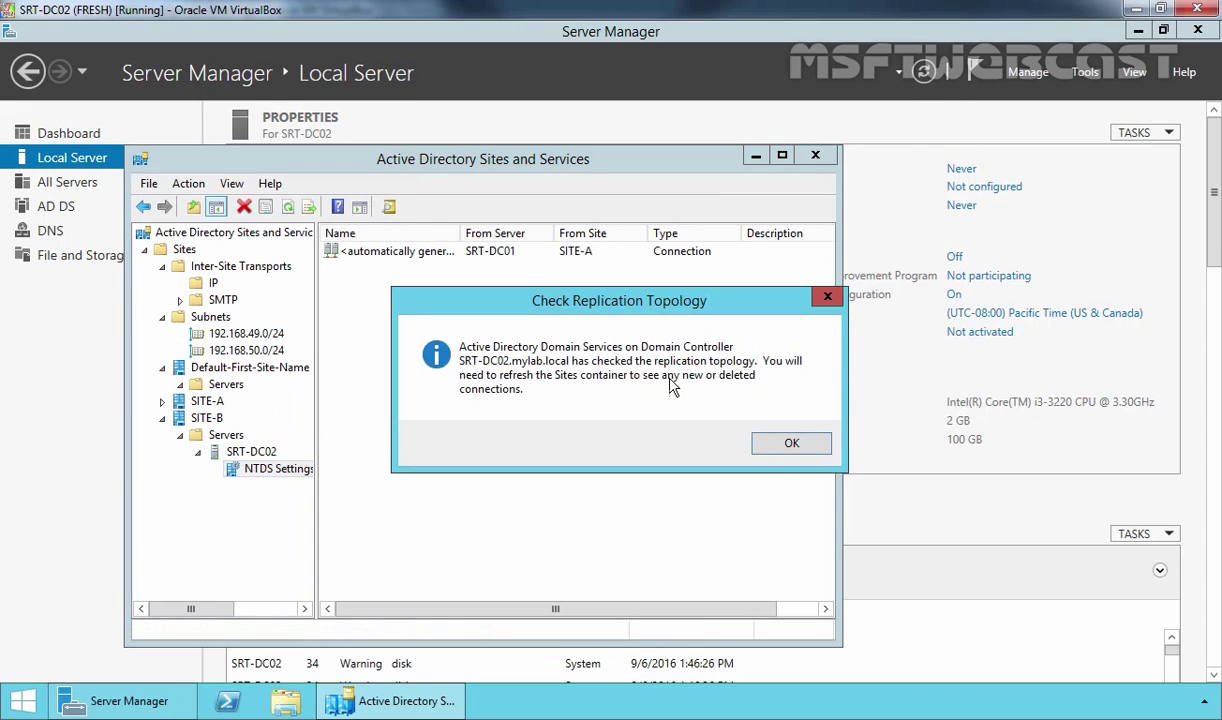
click(789, 444)
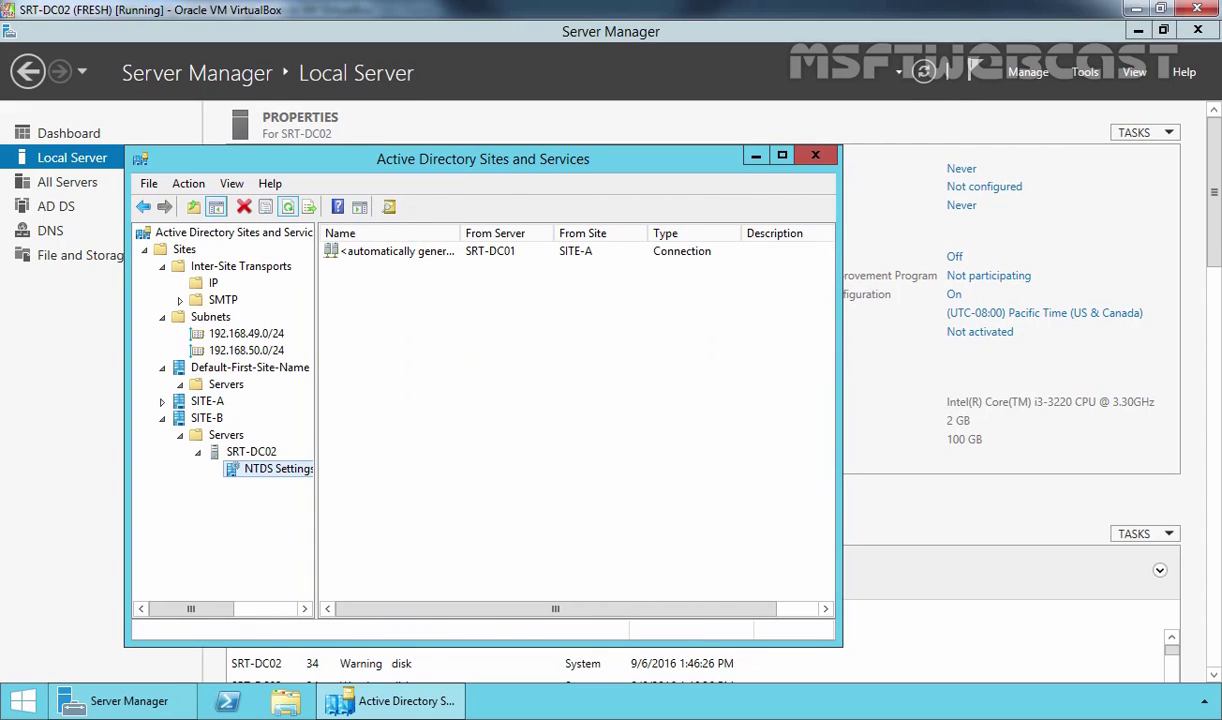
- Replicate the connection from SRT-DC01 now, twice, then return to IP site links
click(368, 252)
right_click(368, 252)
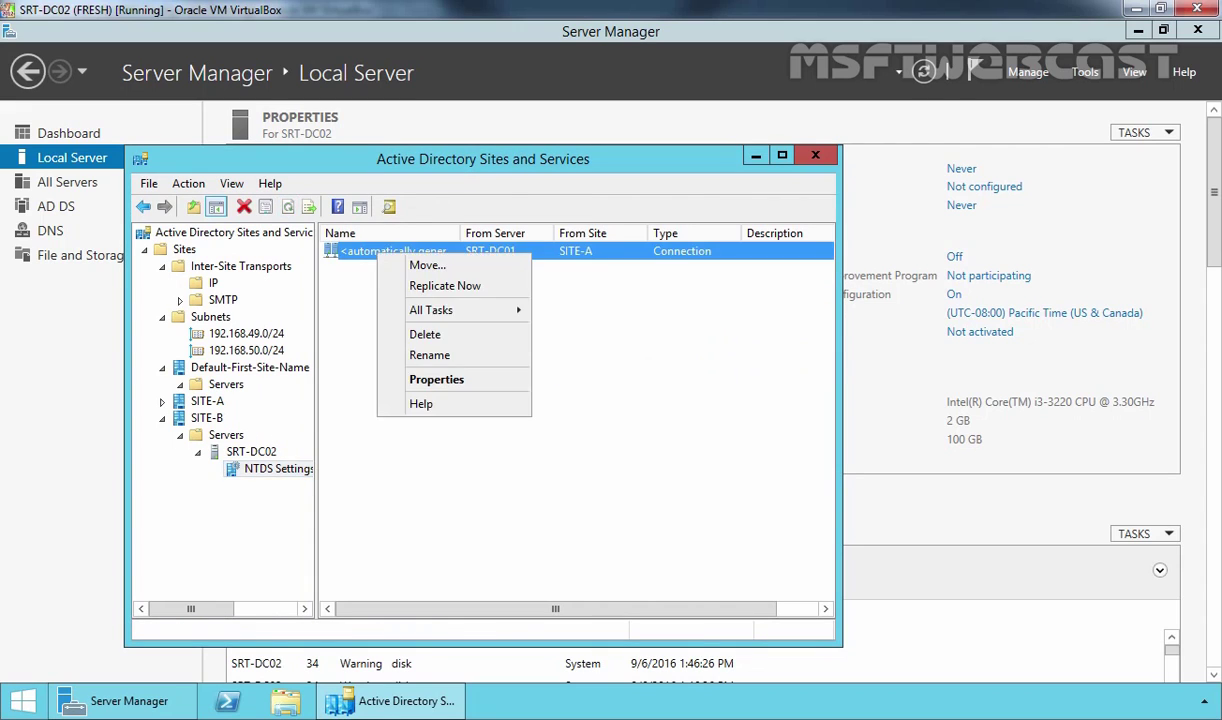
click(445, 286)
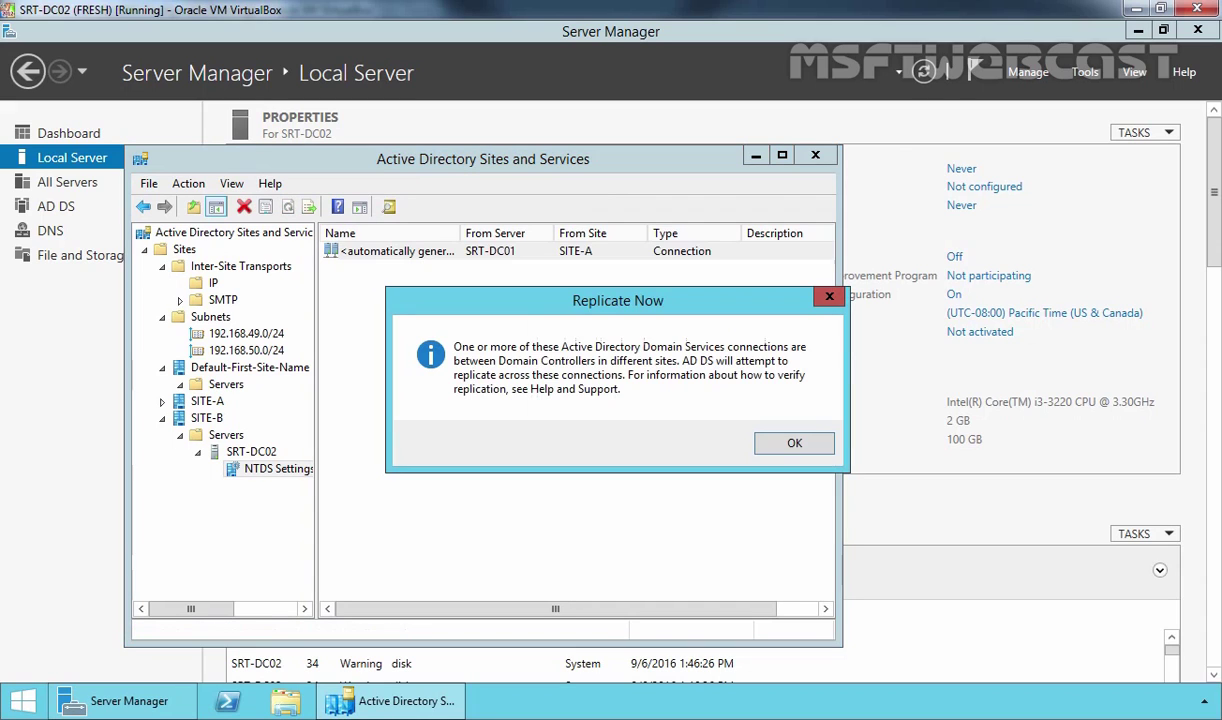
click(773, 447)
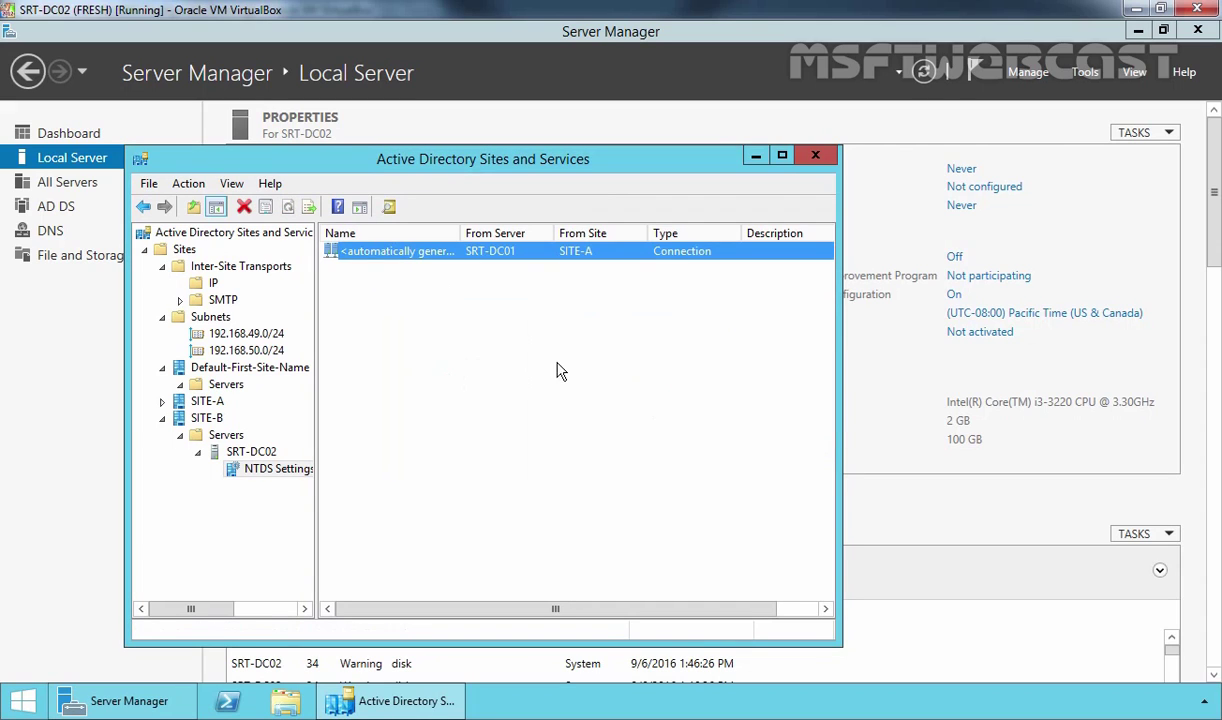
right_click(391, 256)
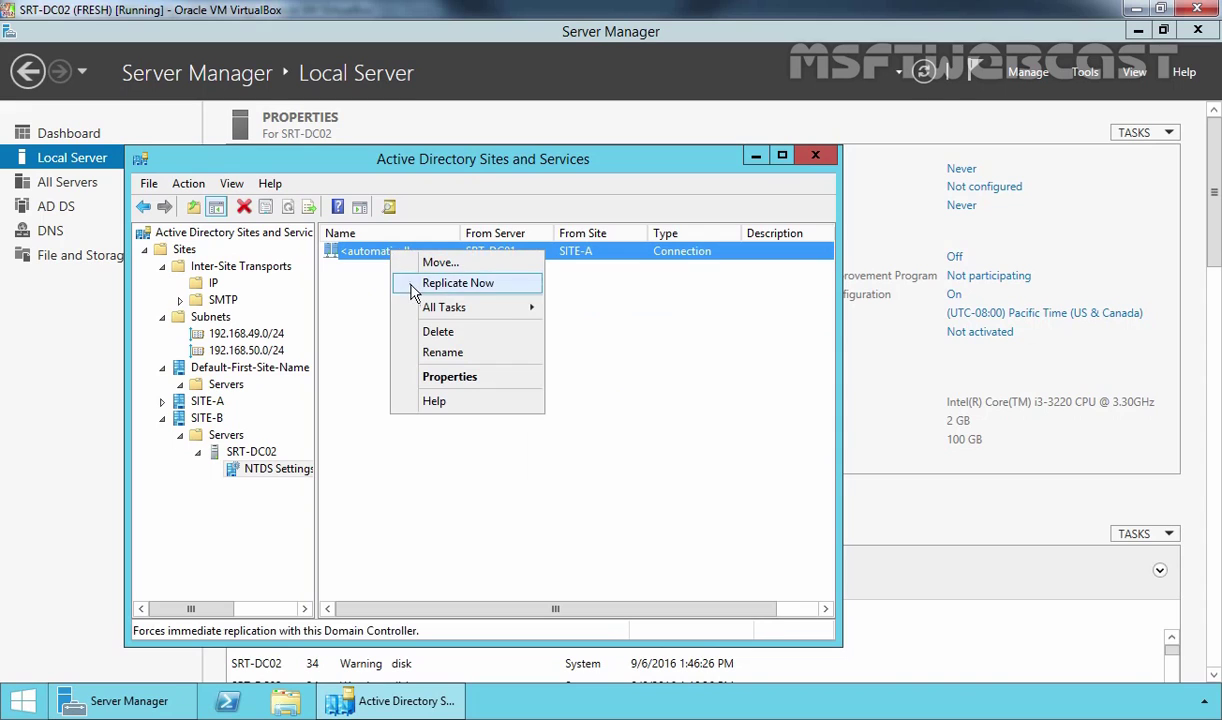
click(445, 283)
click(794, 444)
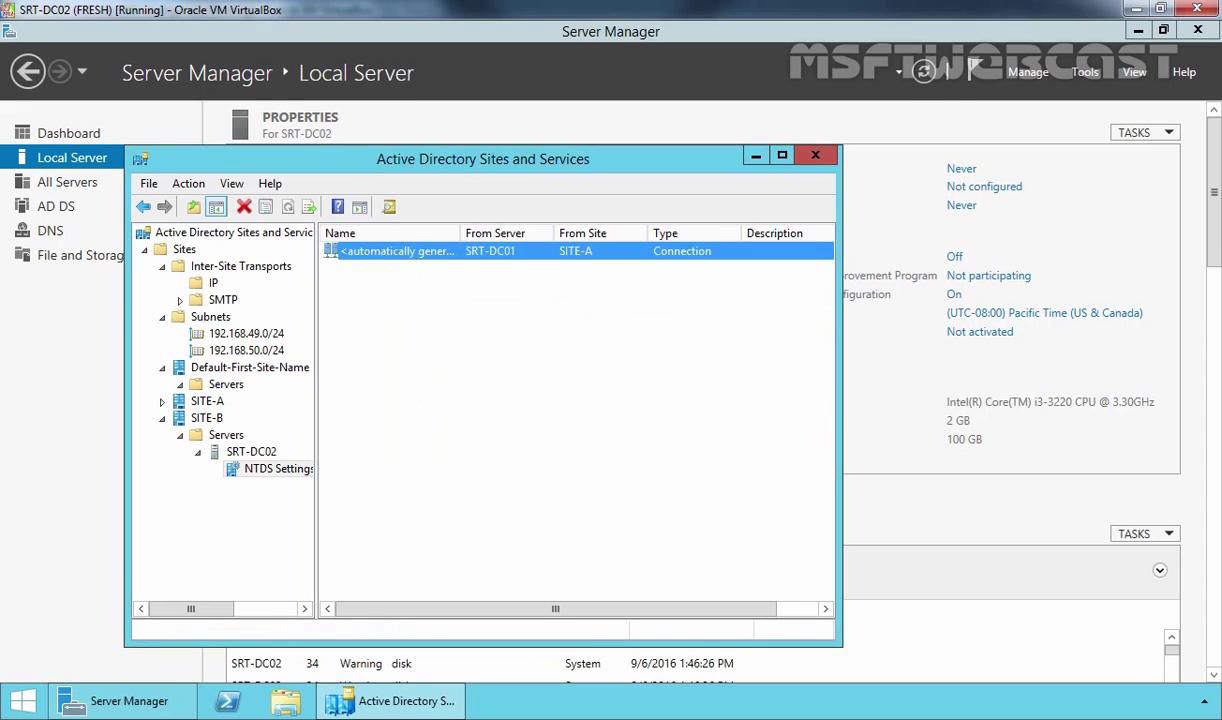
click(213, 283)
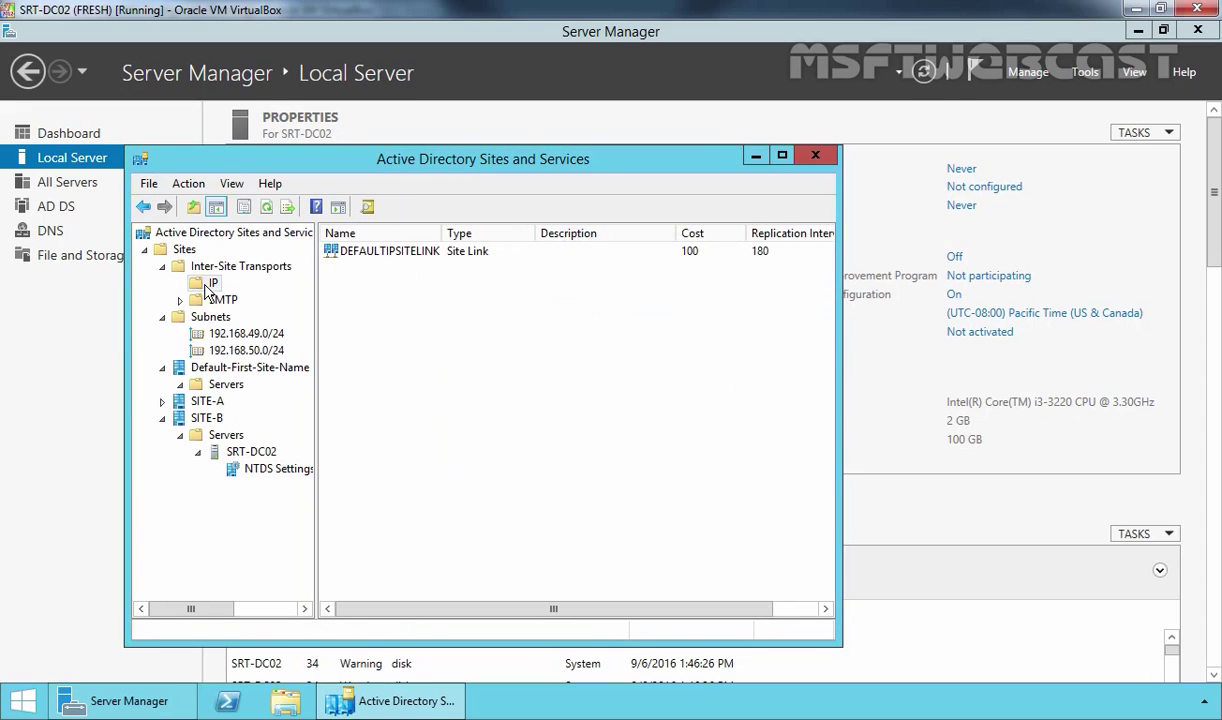
- Refresh the IP site links with F5 and select the replicated SiteA2SiteB link
key(F5)
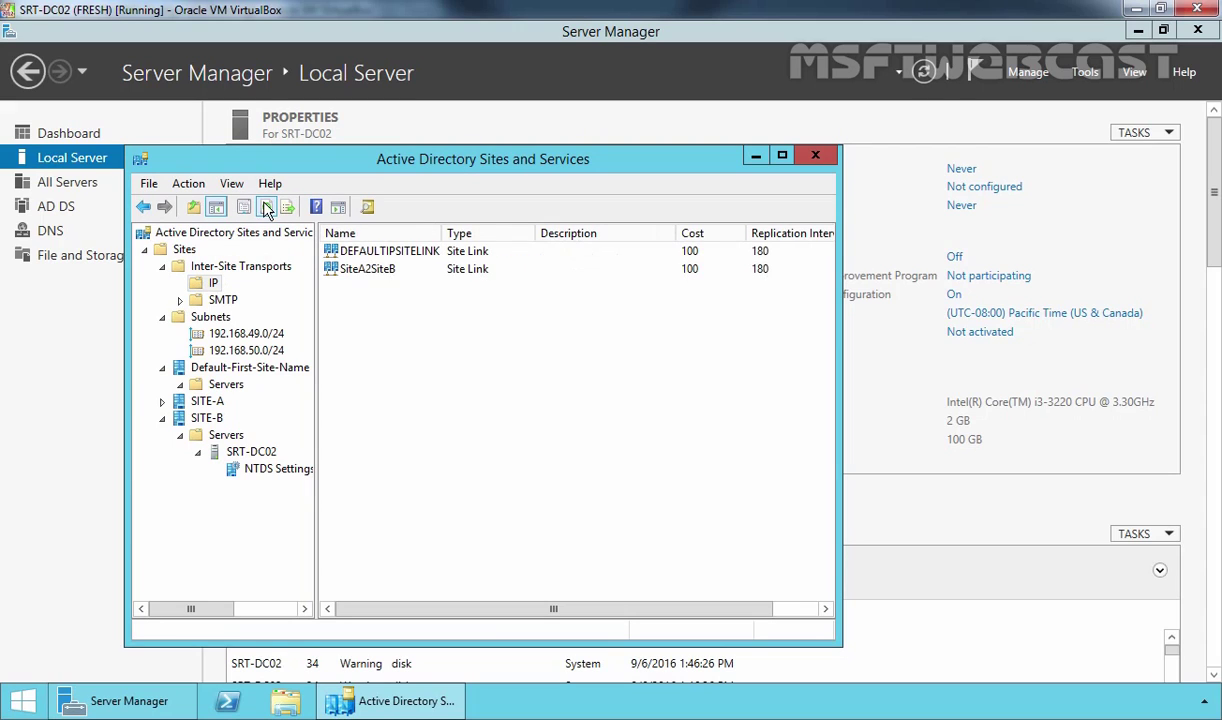
click(358, 268)
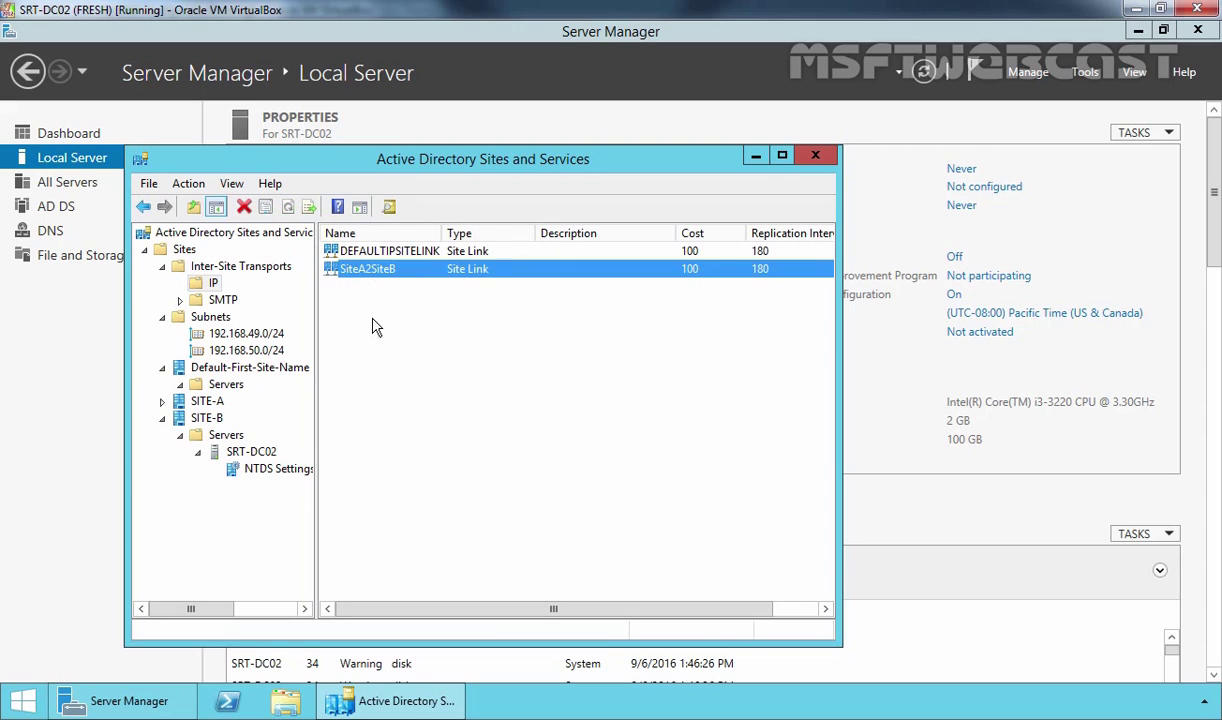